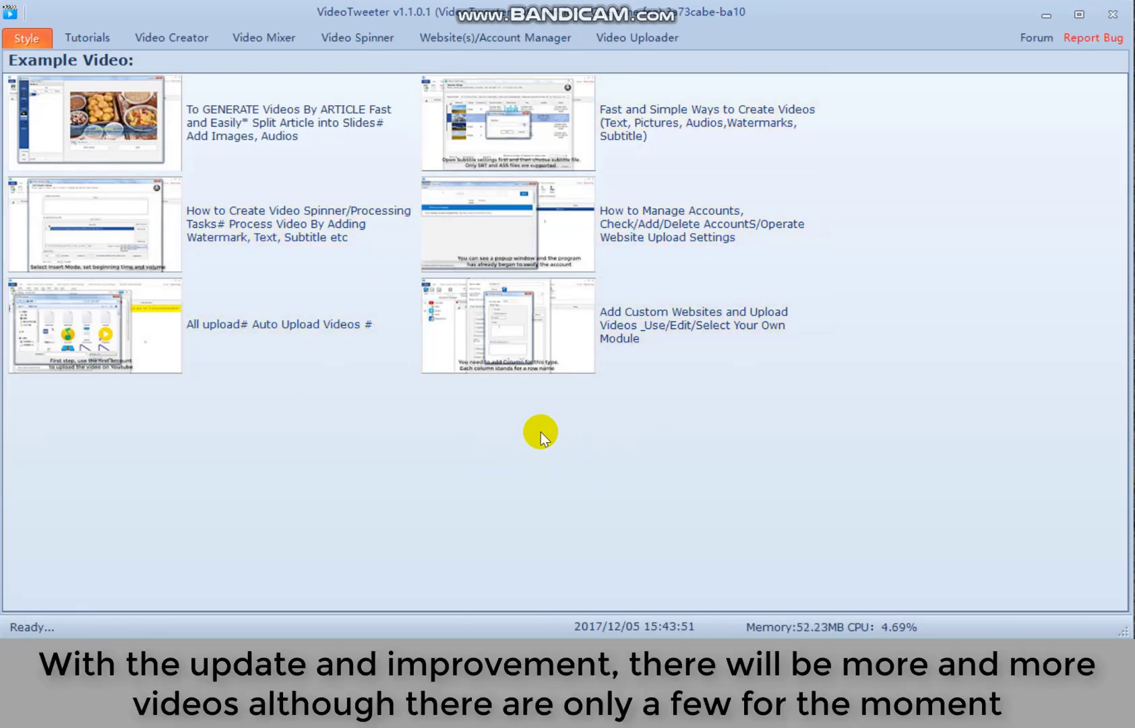
- Open the Video Creator section, showing three video-creation methods and an empty task list
left_click(190, 40)
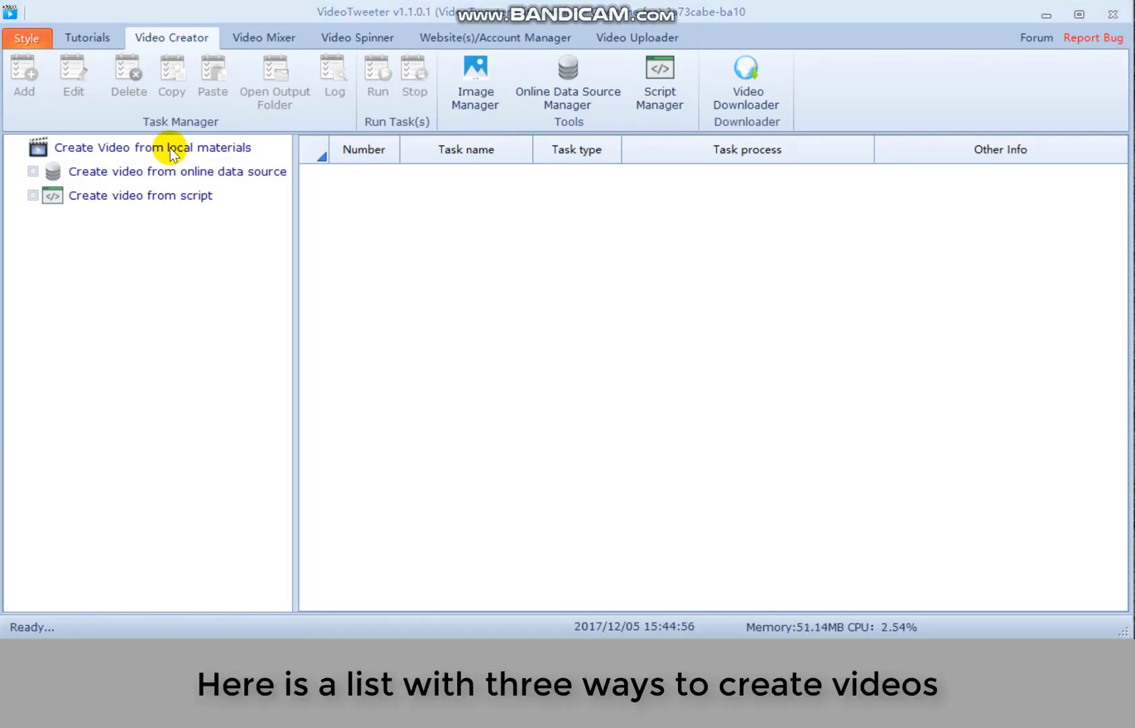
left_click(170, 147)
left_click(165, 173)
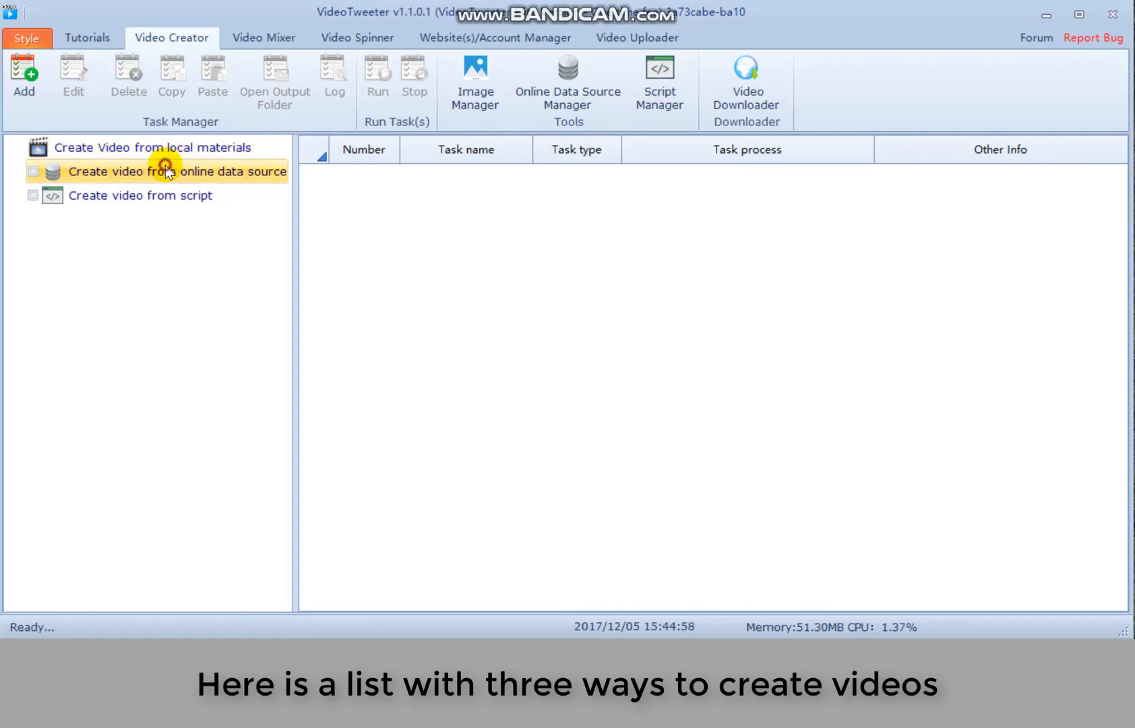
left_click(157, 196)
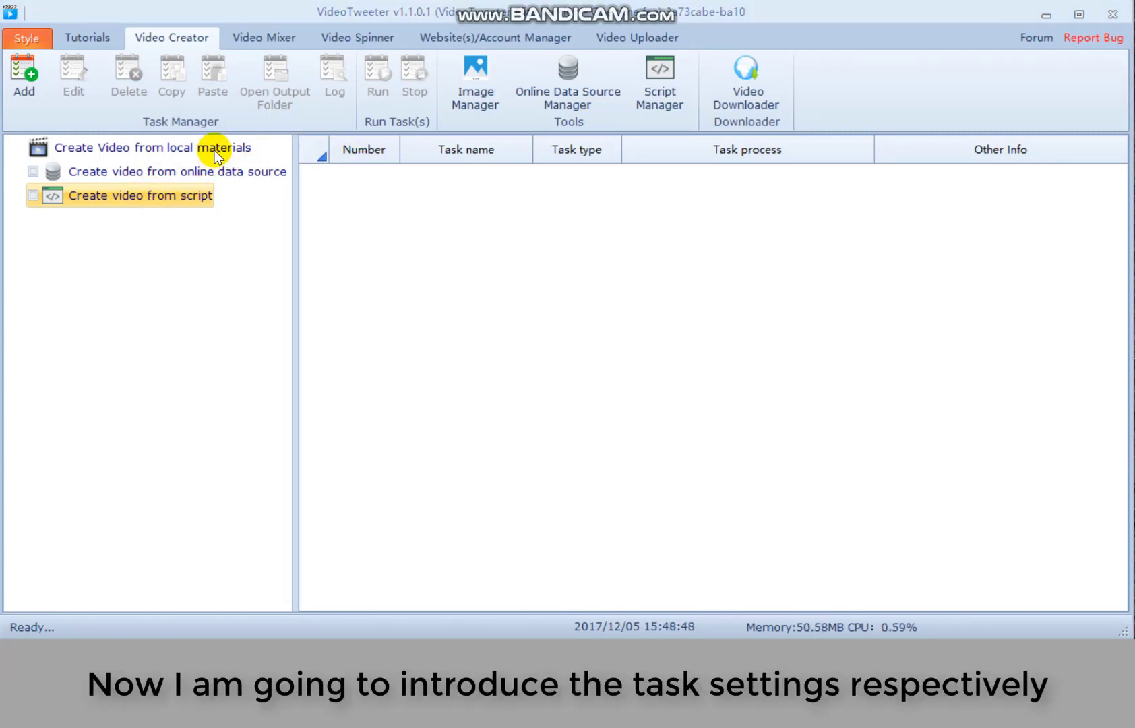
- Create a new local-materials video task named test1
left_click(216, 151)
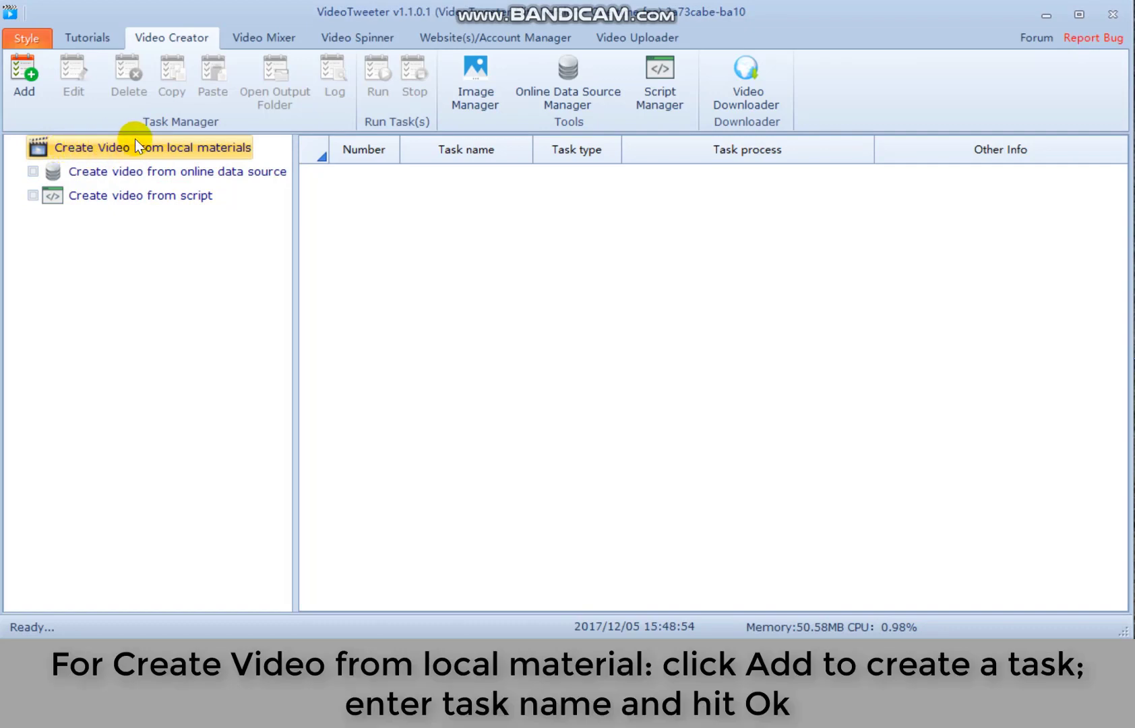
left_click(24, 84)
left_click(536, 317)
type("test")
key("Return")
type("1")
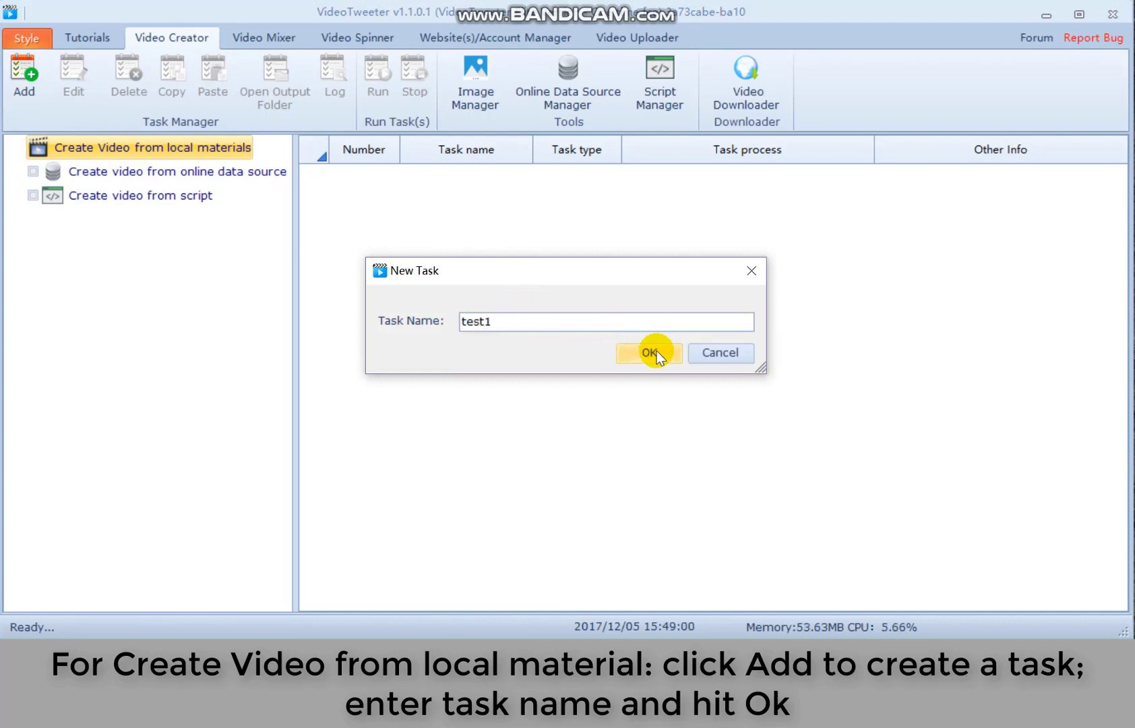
left_click(653, 352)
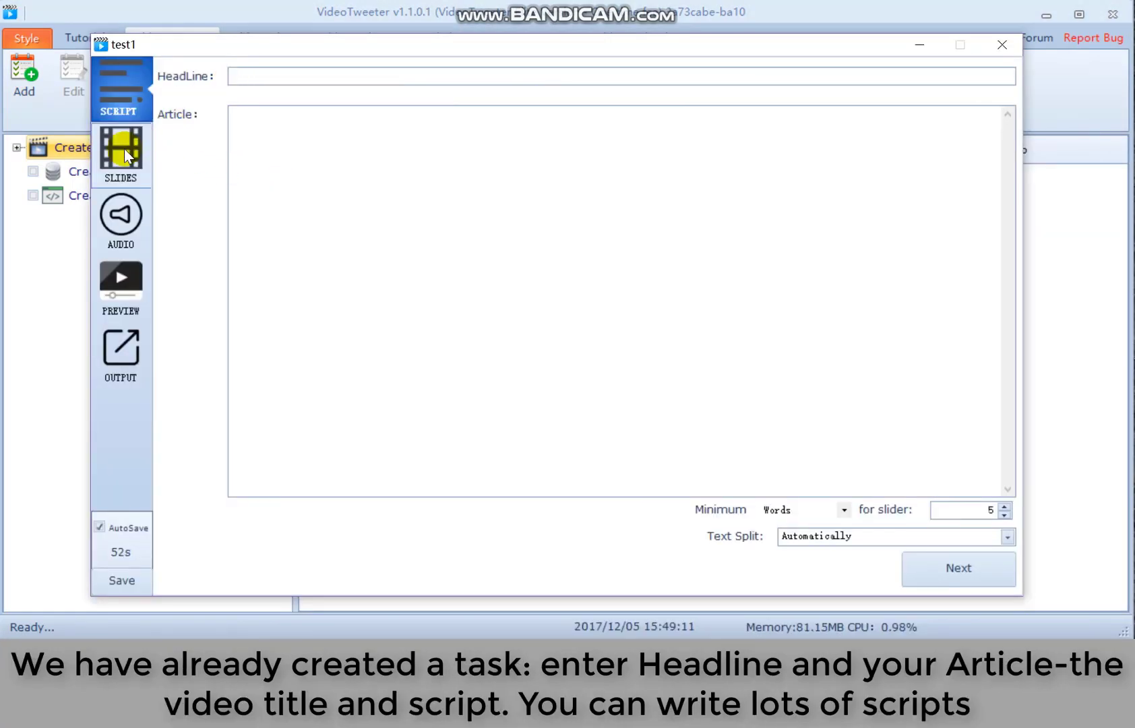
- Enter headline 'video title' and article 'video script', set Text Split to User-defined, and continue to slides
type("video title")
left_click(333, 331)
type("video script")
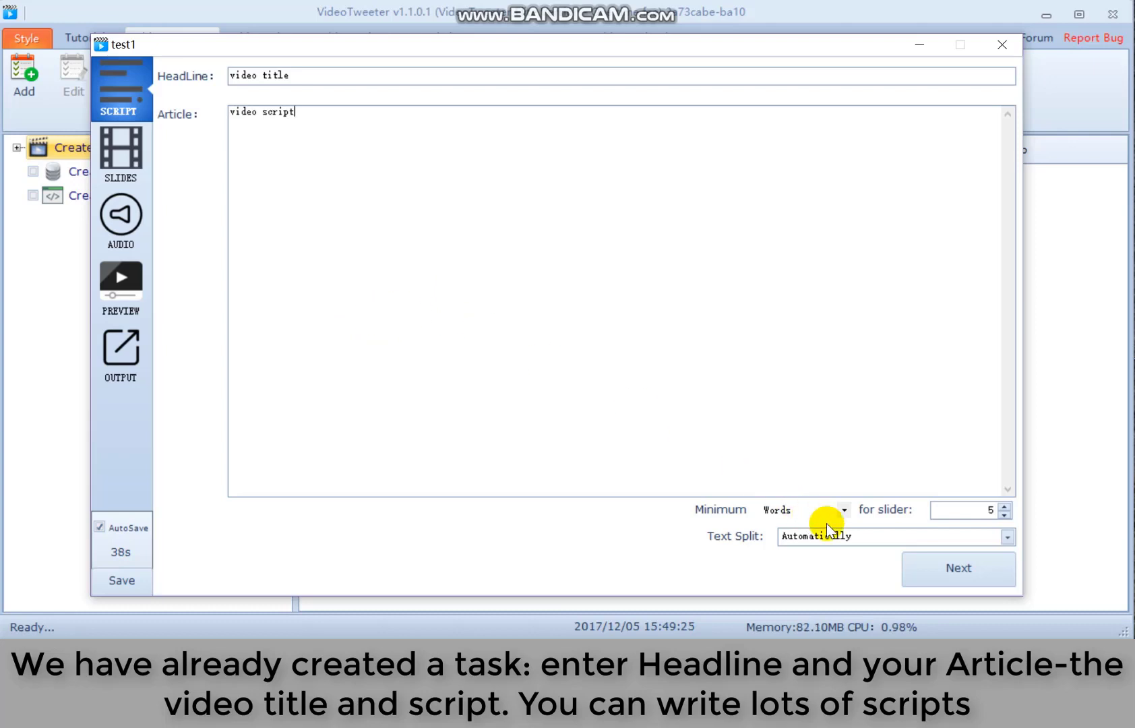
left_click(907, 536)
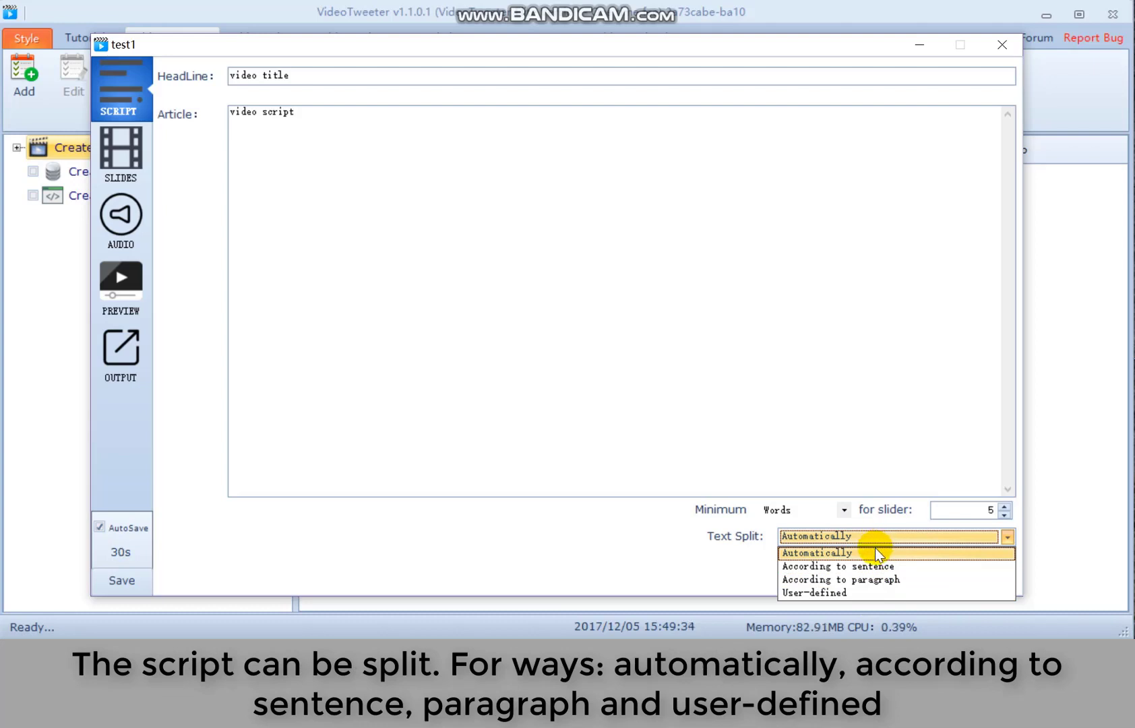
left_click(814, 592)
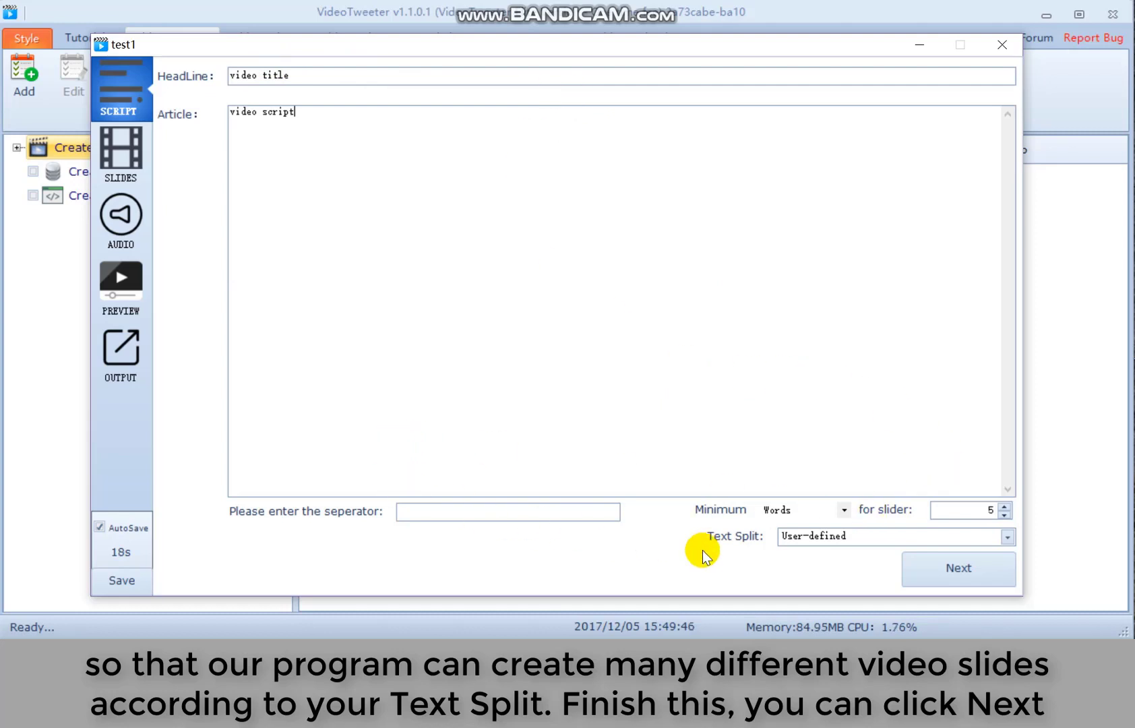
left_click(956, 570)
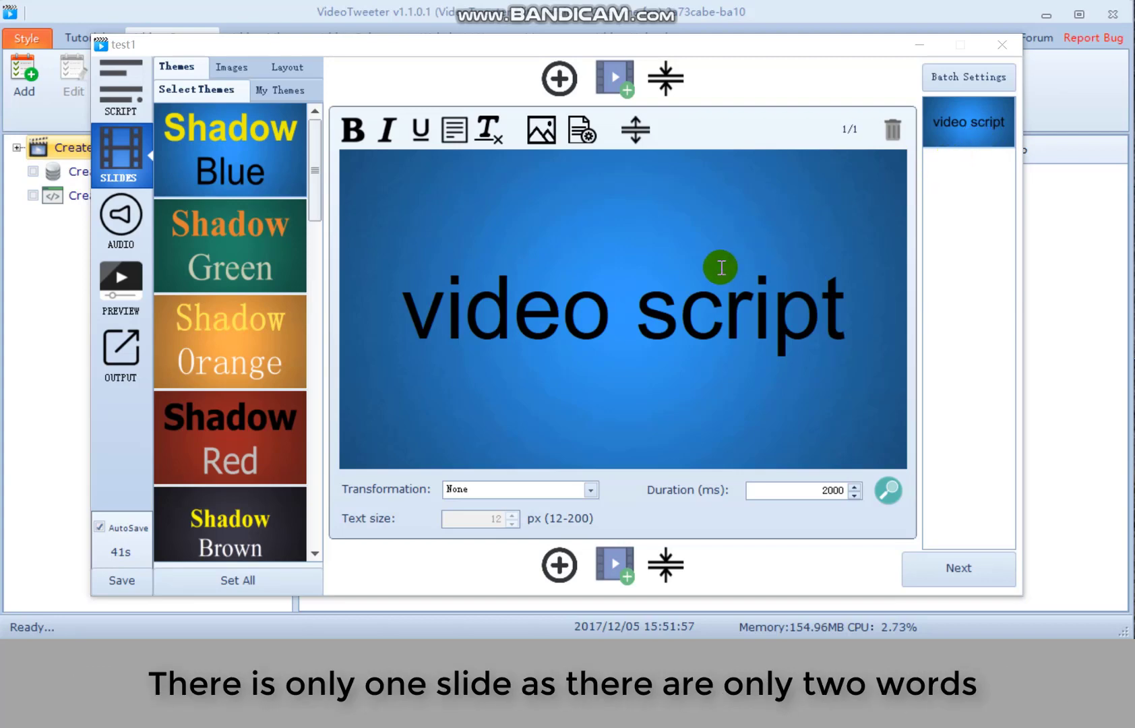
- Try Shadow Orange and Shadow Red, then apply a dark theme to the slide
double_click(499, 287)
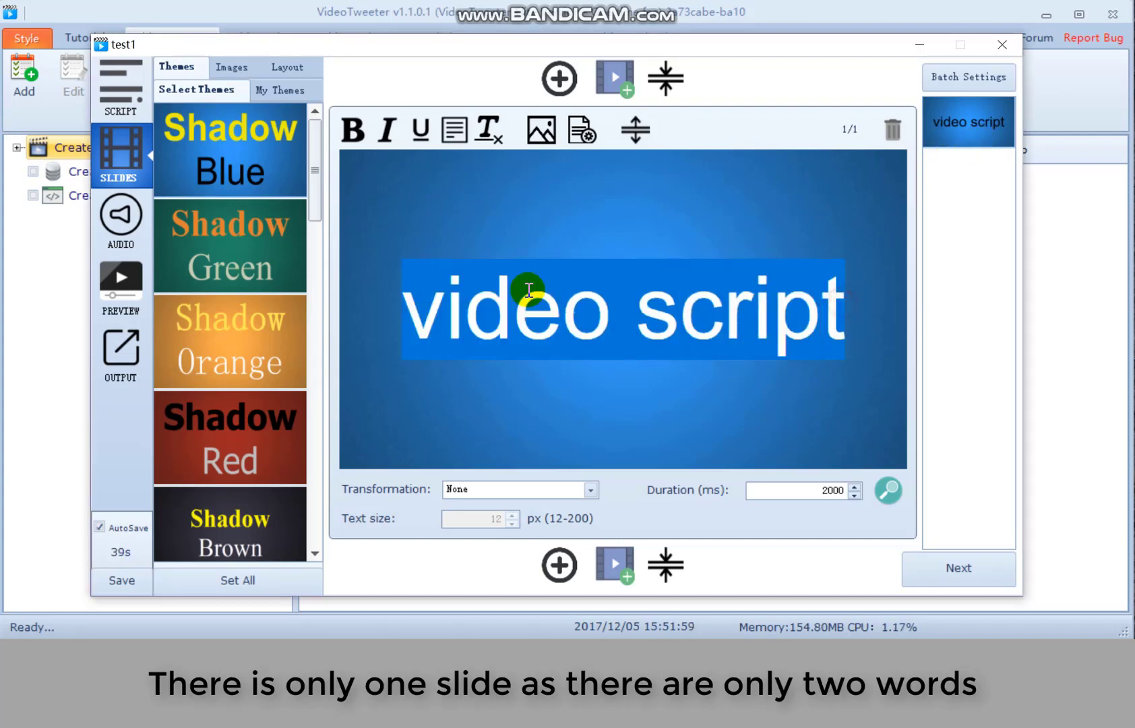
left_click(233, 319)
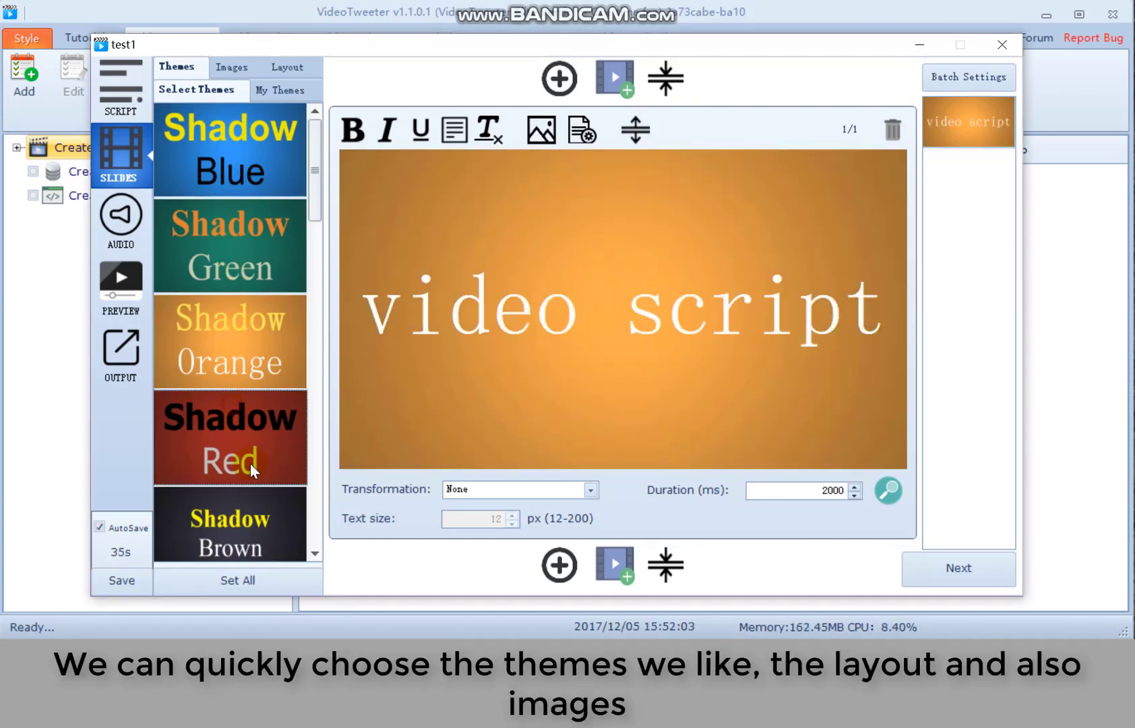
left_click(252, 486)
left_click(220, 256)
- Place the slide text at the bottom and open the web image search
left_click(288, 67)
left_click(243, 123)
left_click(214, 160)
left_click(225, 126)
left_click(230, 204)
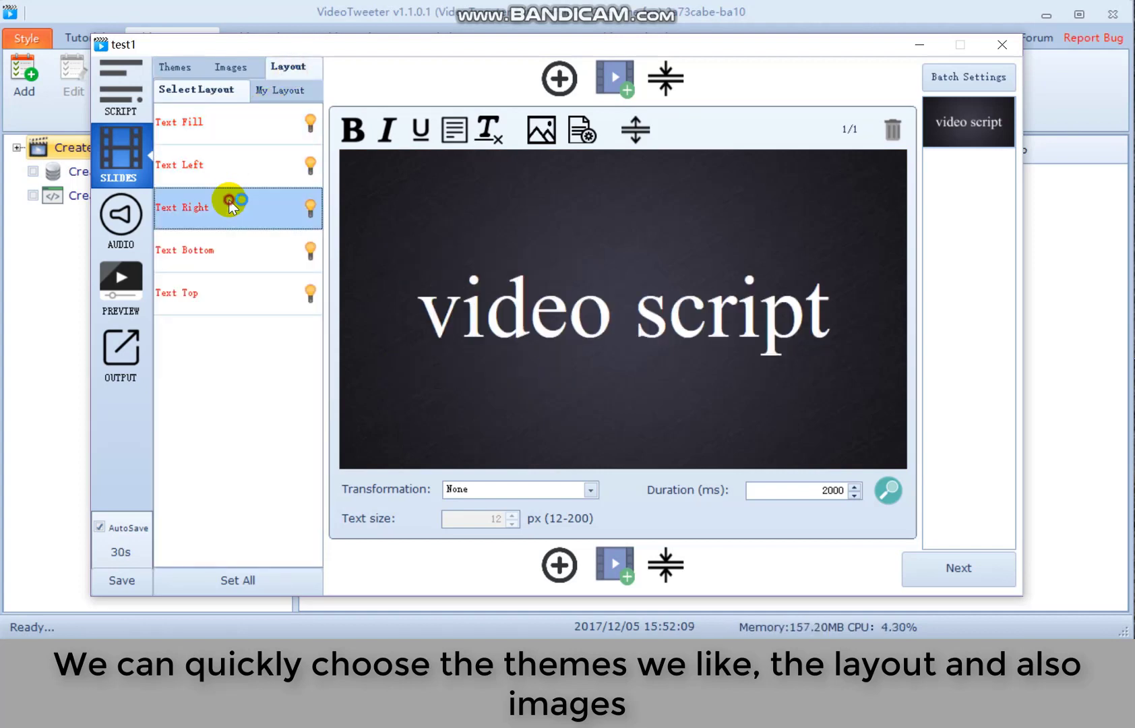
left_click(229, 263)
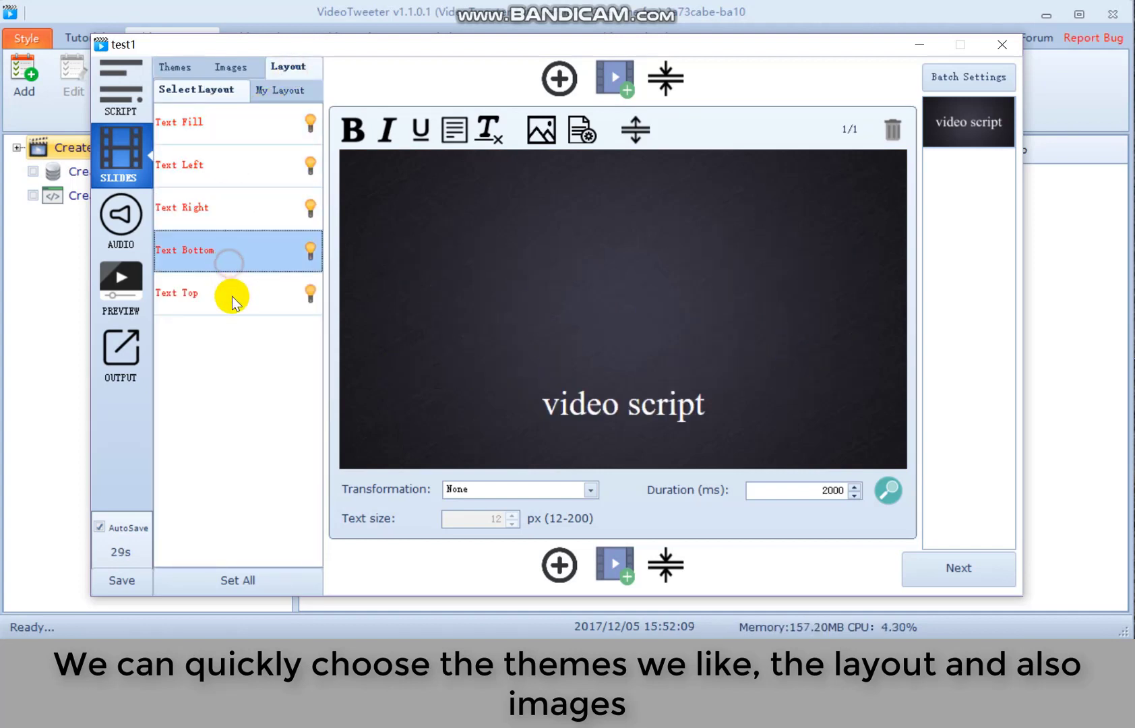
left_click(233, 67)
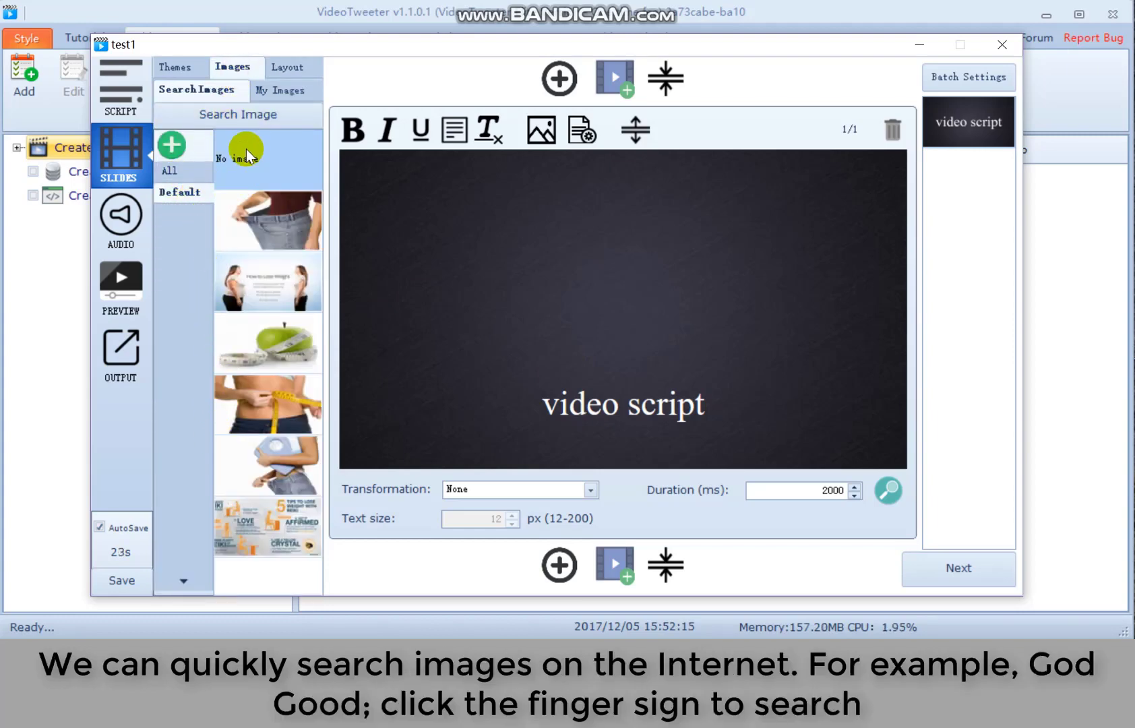
left_click(253, 127)
- Search Bing for 'god good' and collect the GOD IS GOOD! and word-cloud heart images
left_click_drag(590, 102, 451, 38)
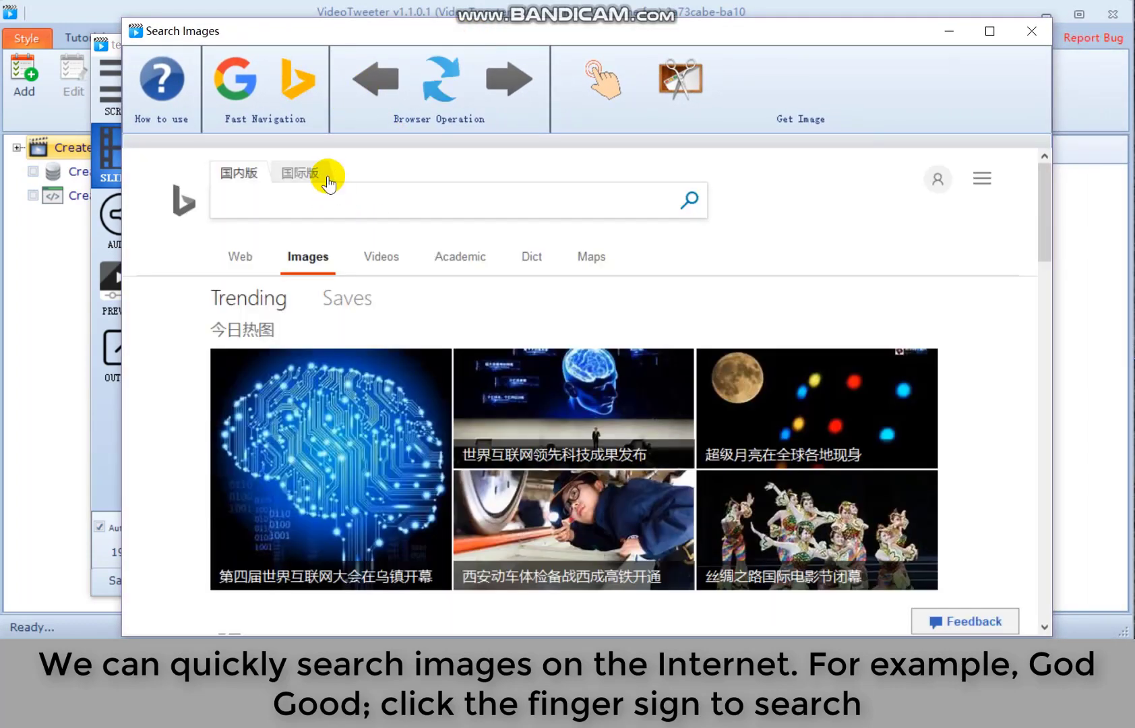
left_click(373, 200)
type("god good")
left_click(605, 100)
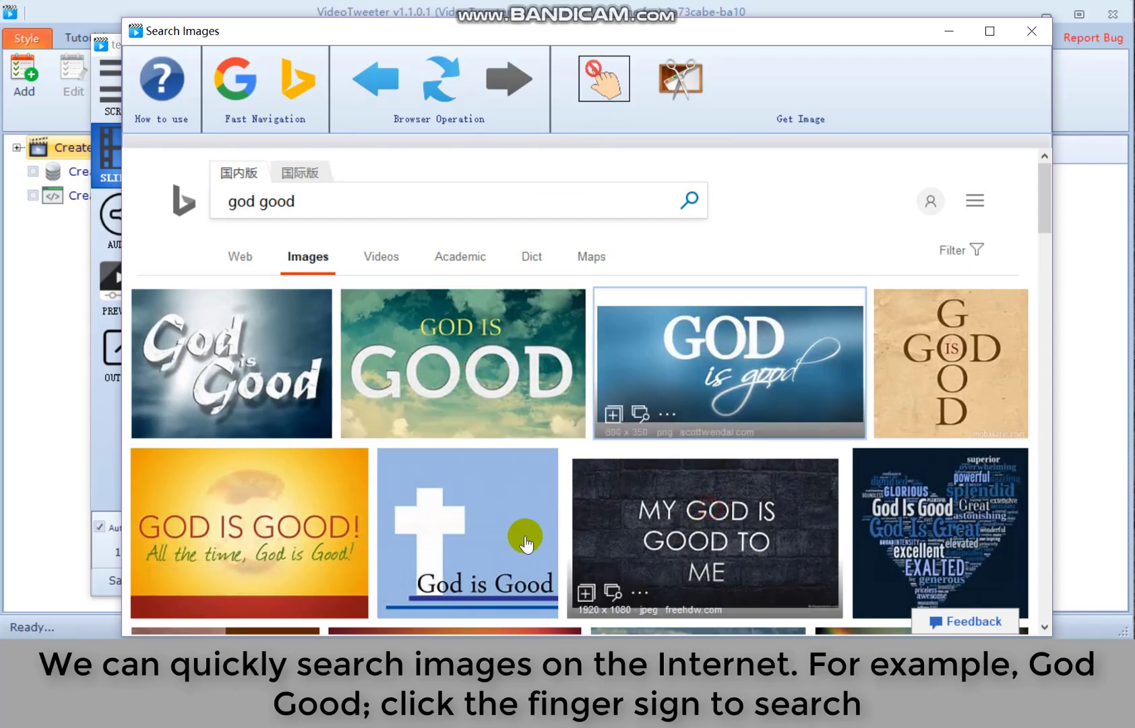
left_click(287, 510)
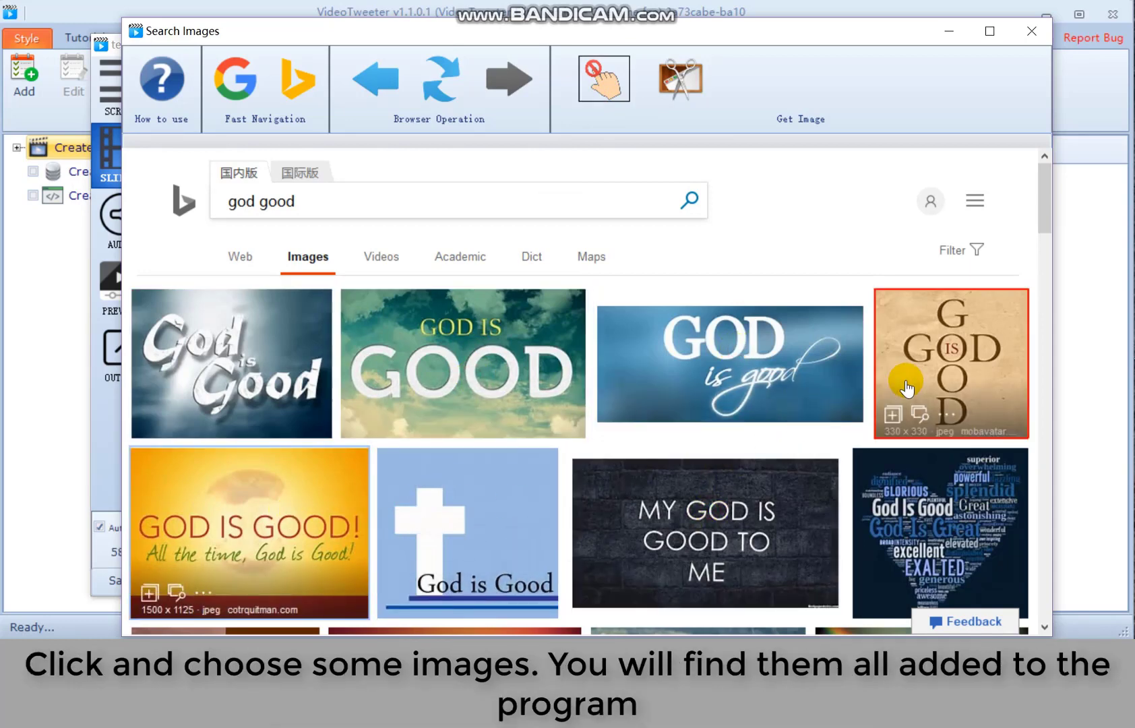
left_click(903, 540)
left_click(1031, 31)
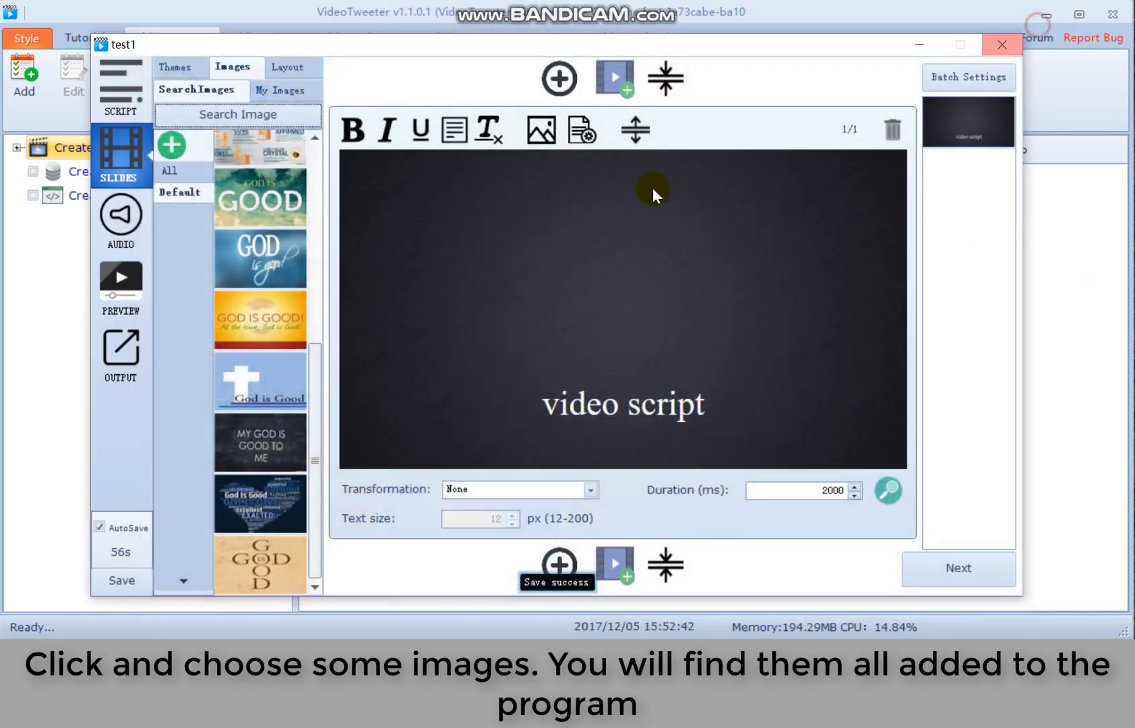
- Set MY GOD IS GOOD TO ME as the slide background with text on the left
left_click(276, 457)
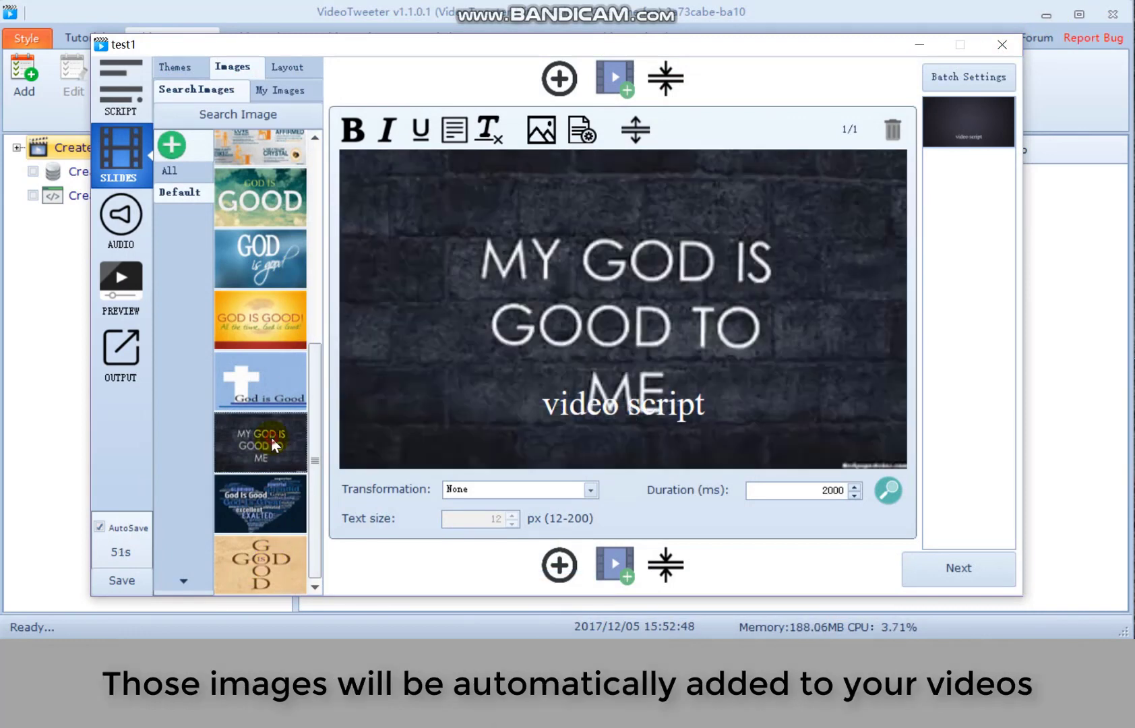
left_click(267, 387)
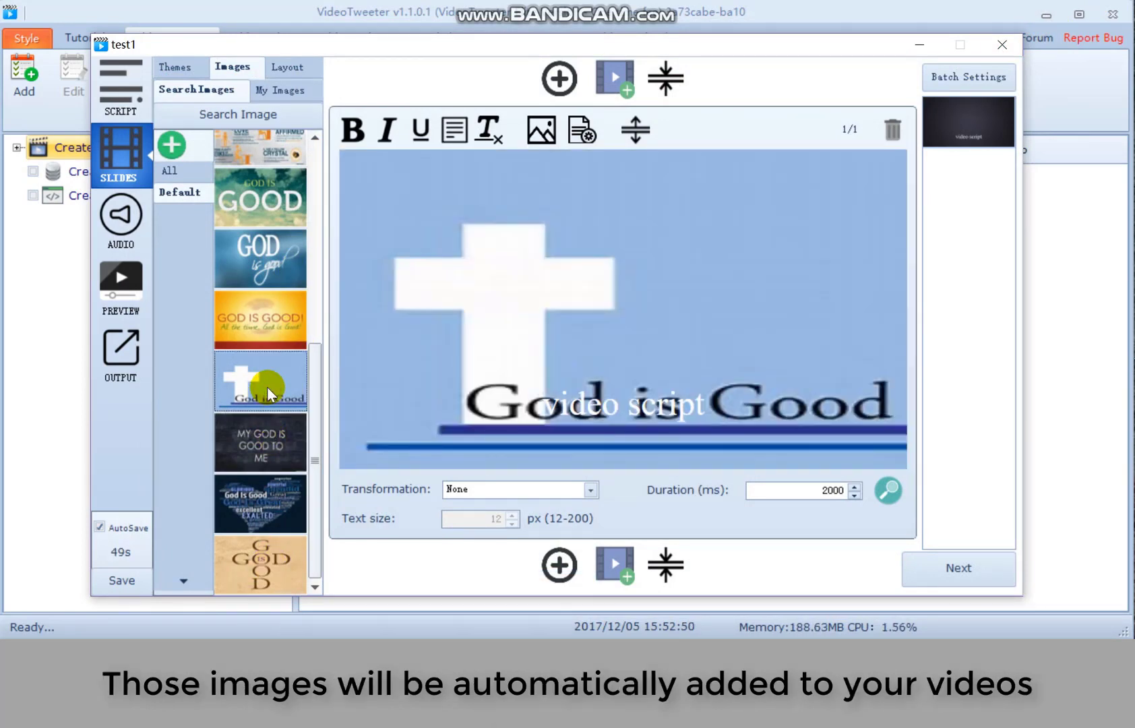
left_click(271, 438)
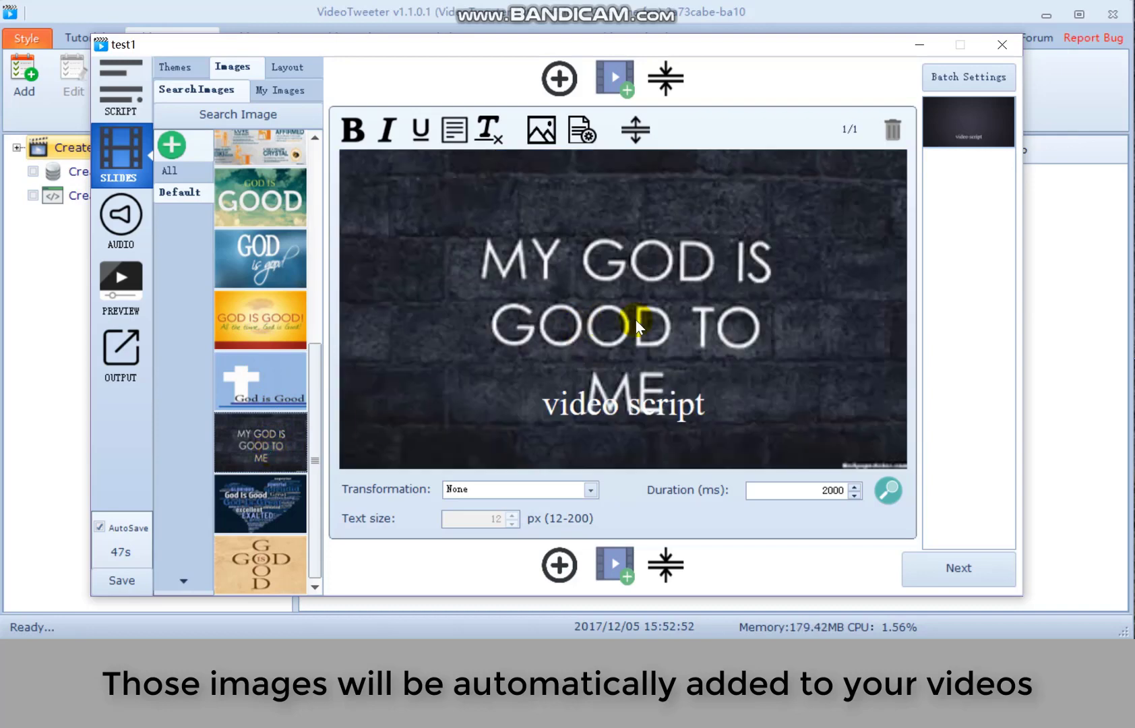
left_click(177, 66)
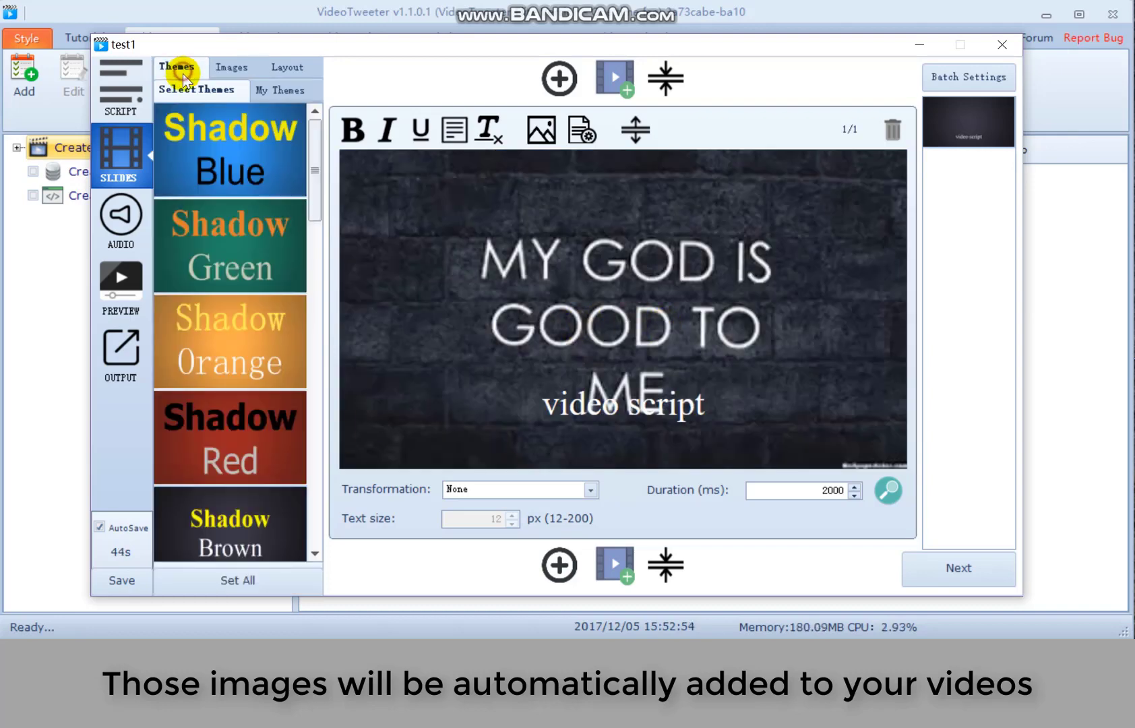
left_click(287, 64)
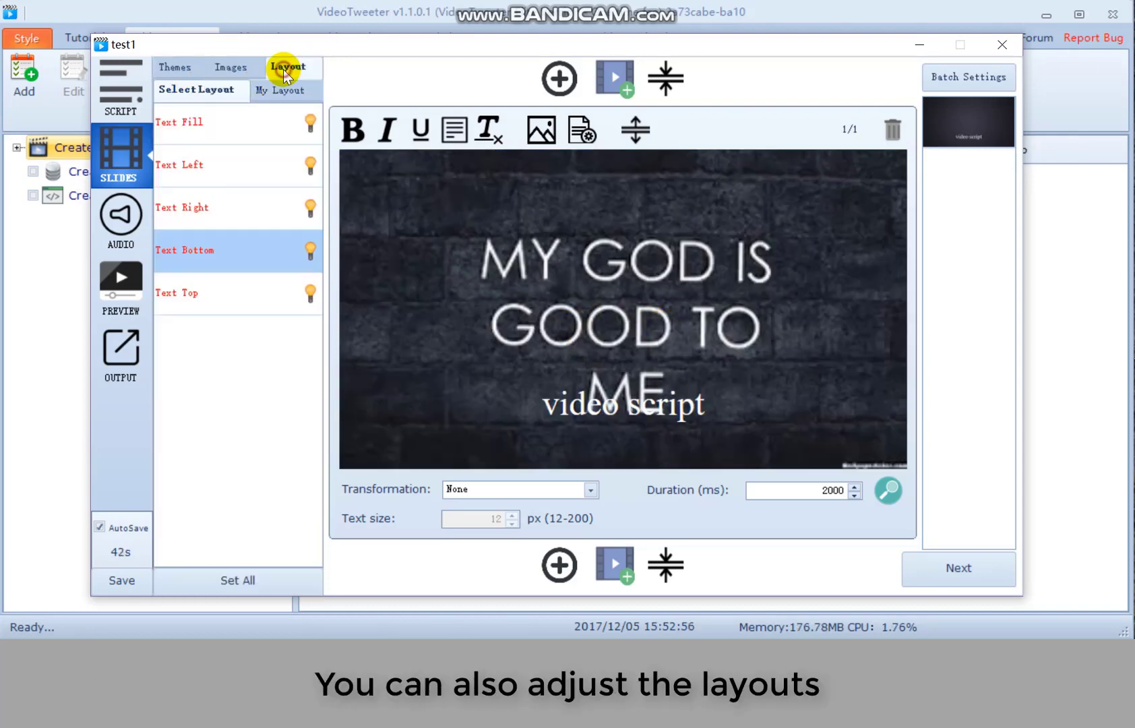
left_click(216, 221)
left_click(251, 168)
left_click(273, 128)
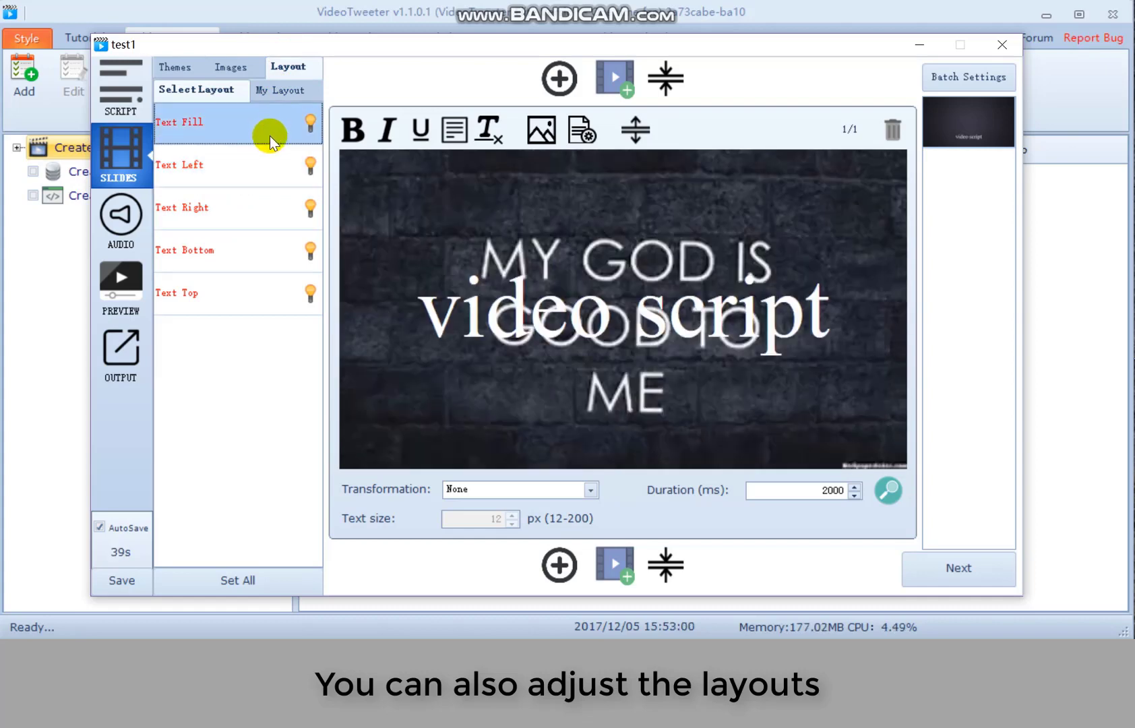
left_click(264, 161)
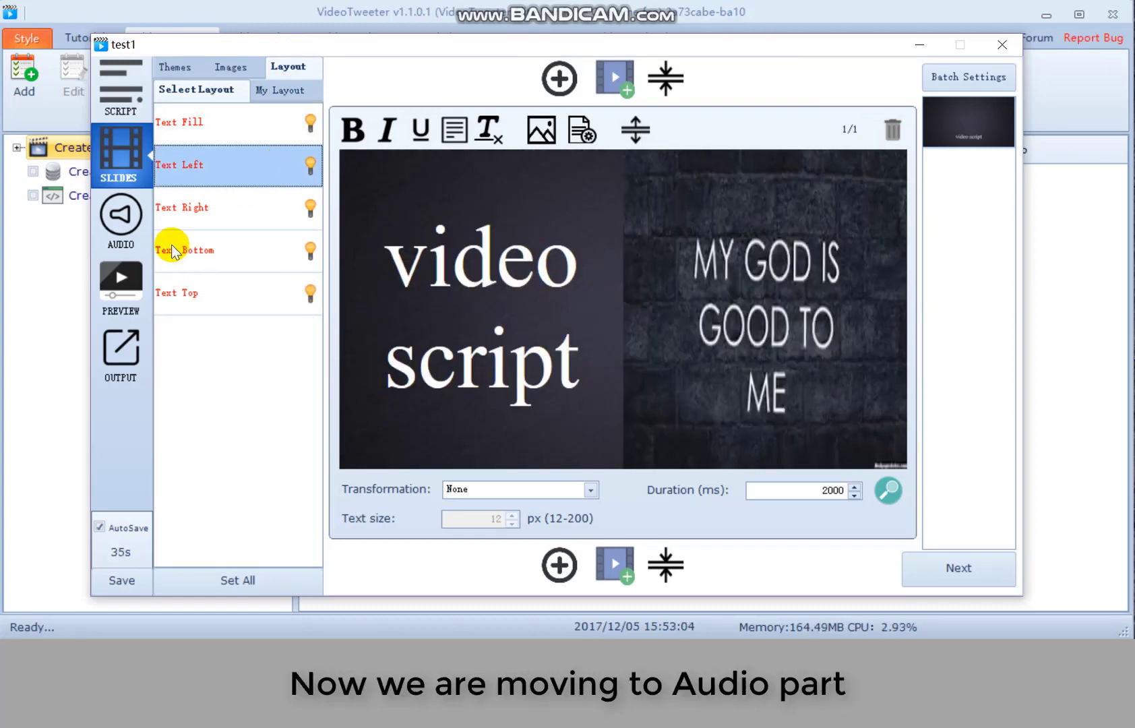
- Set the video to No Audio and preview it
left_click(121, 223)
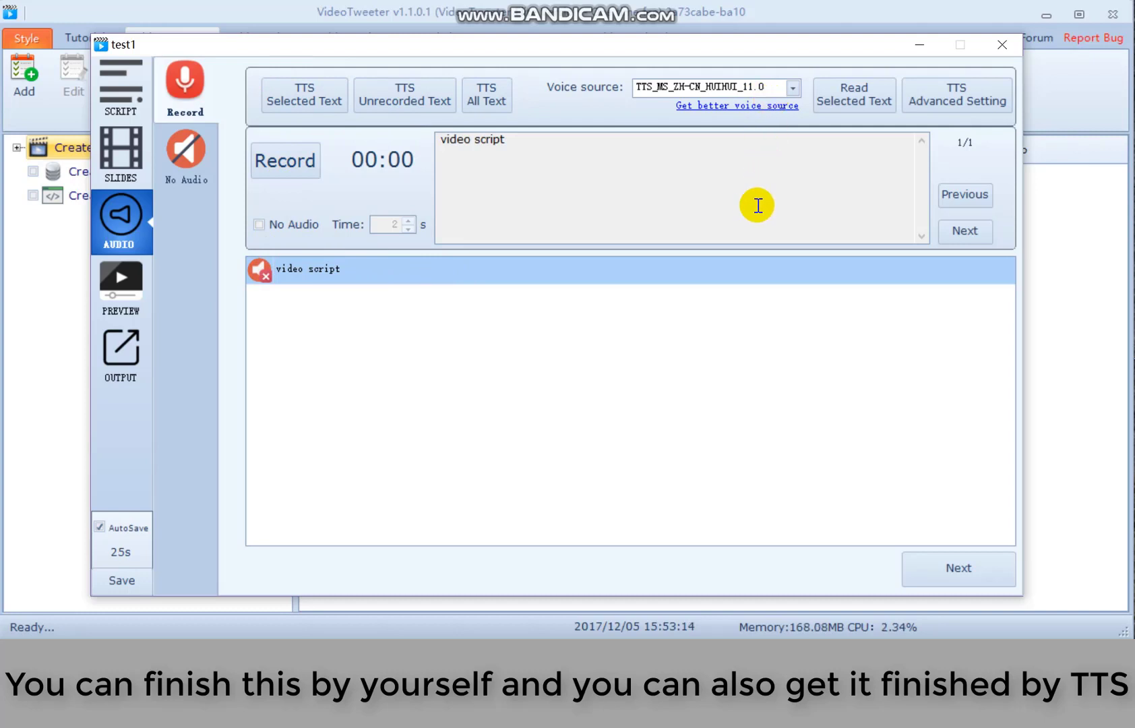
left_click(259, 225)
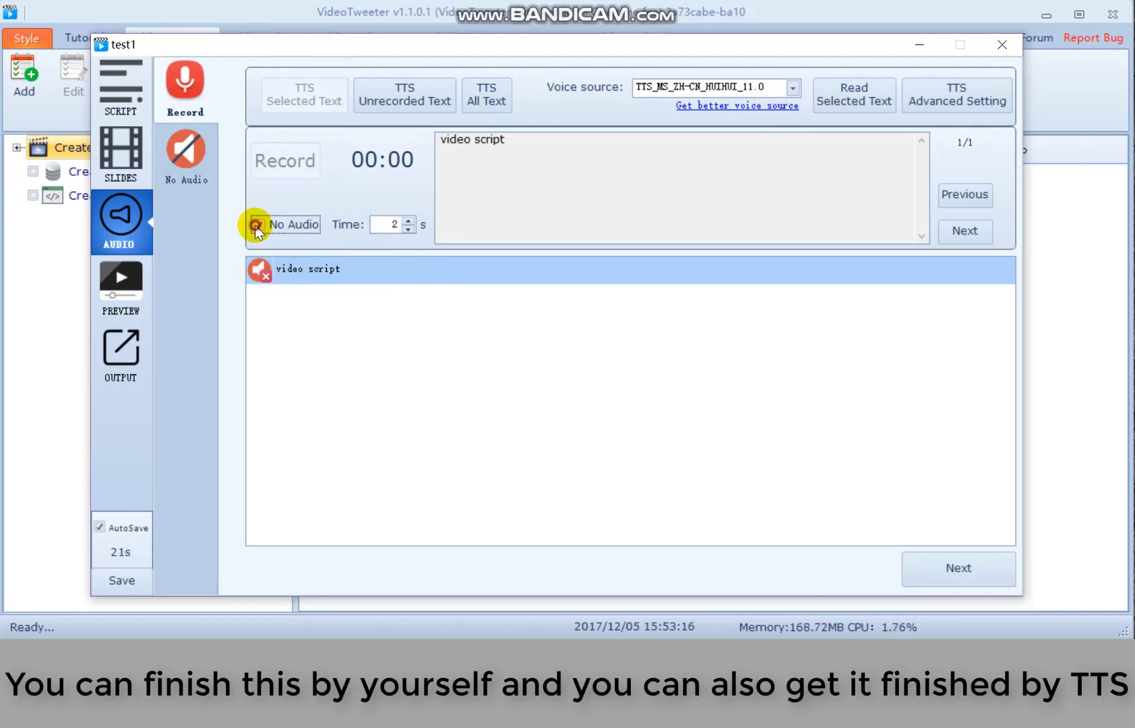
left_click(137, 290)
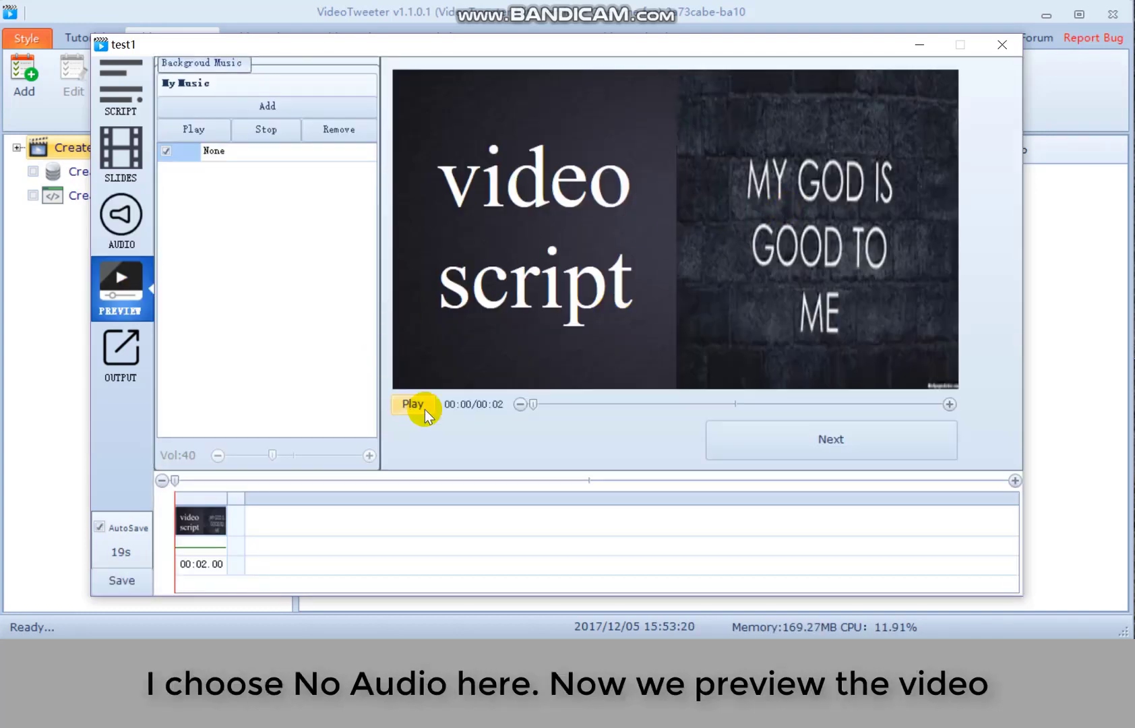
- Try adding background music from a file, then go to the output settings
left_click(241, 115)
left_click(330, 135)
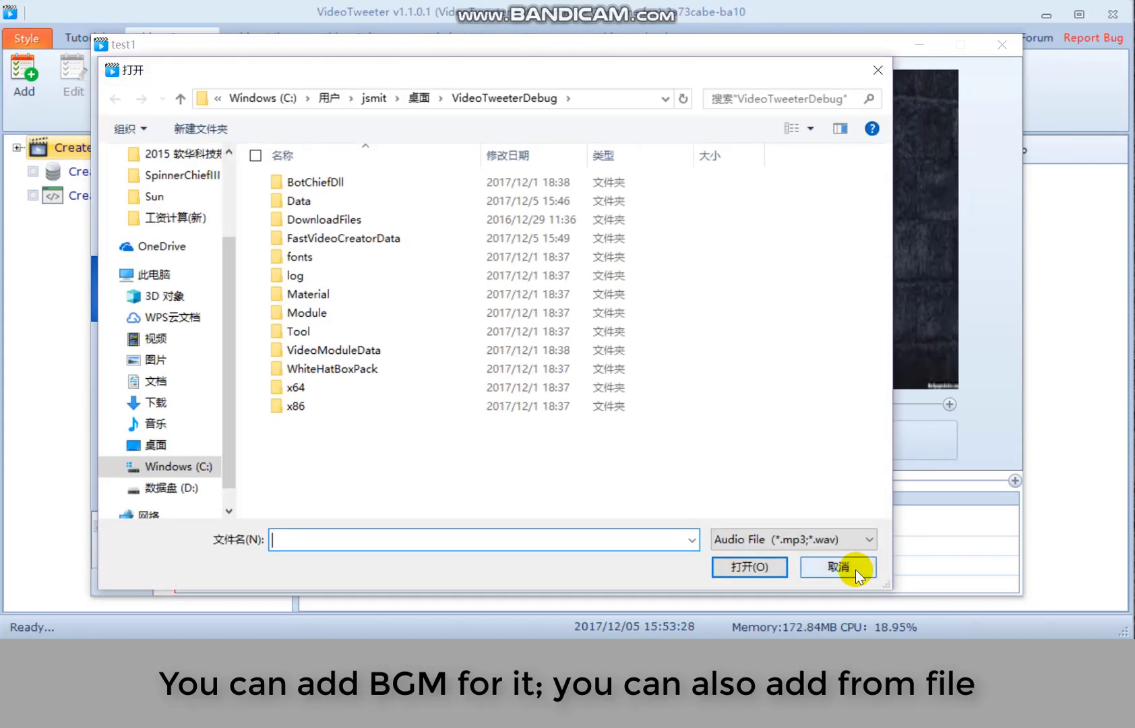
left_click(858, 575)
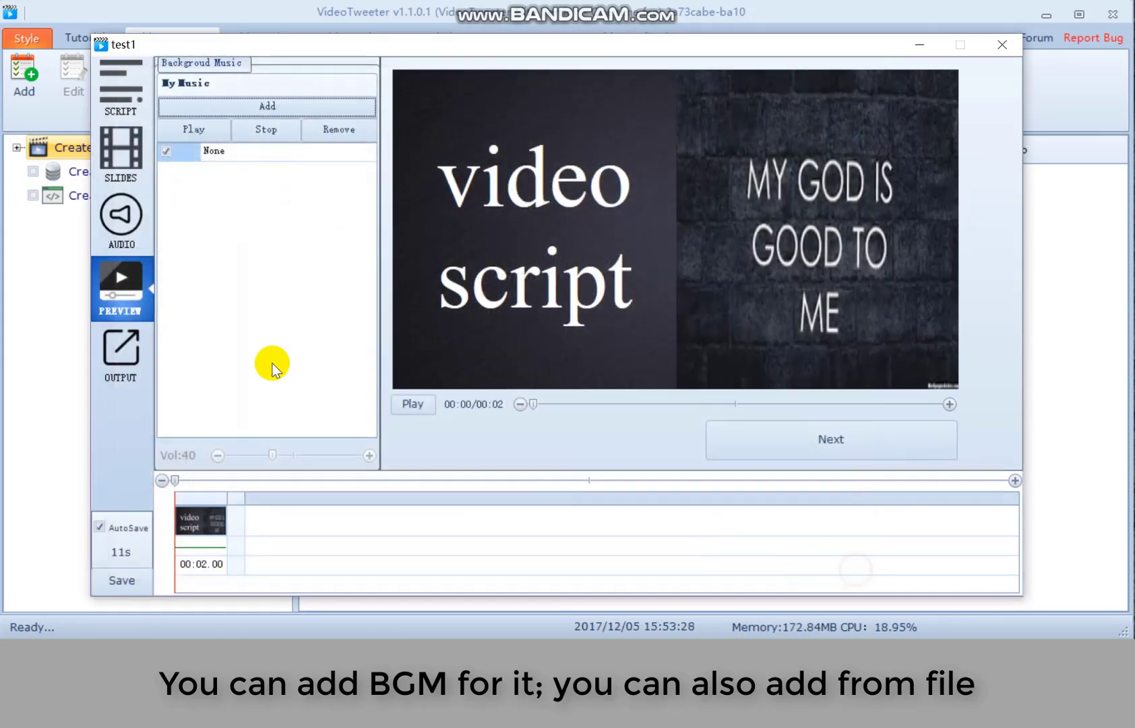
- Show test1's output settings: mp4 format, transitions Not Set, 2000 ms duration
left_click(121, 368)
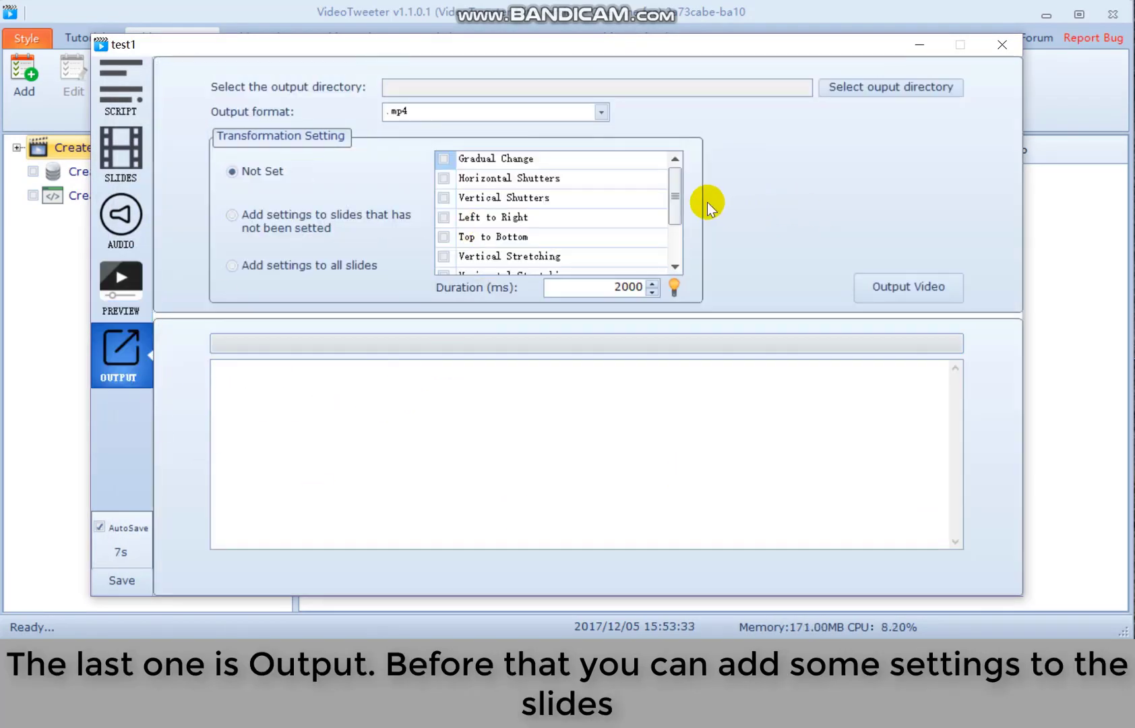
left_click_drag(676, 198, 666, 168)
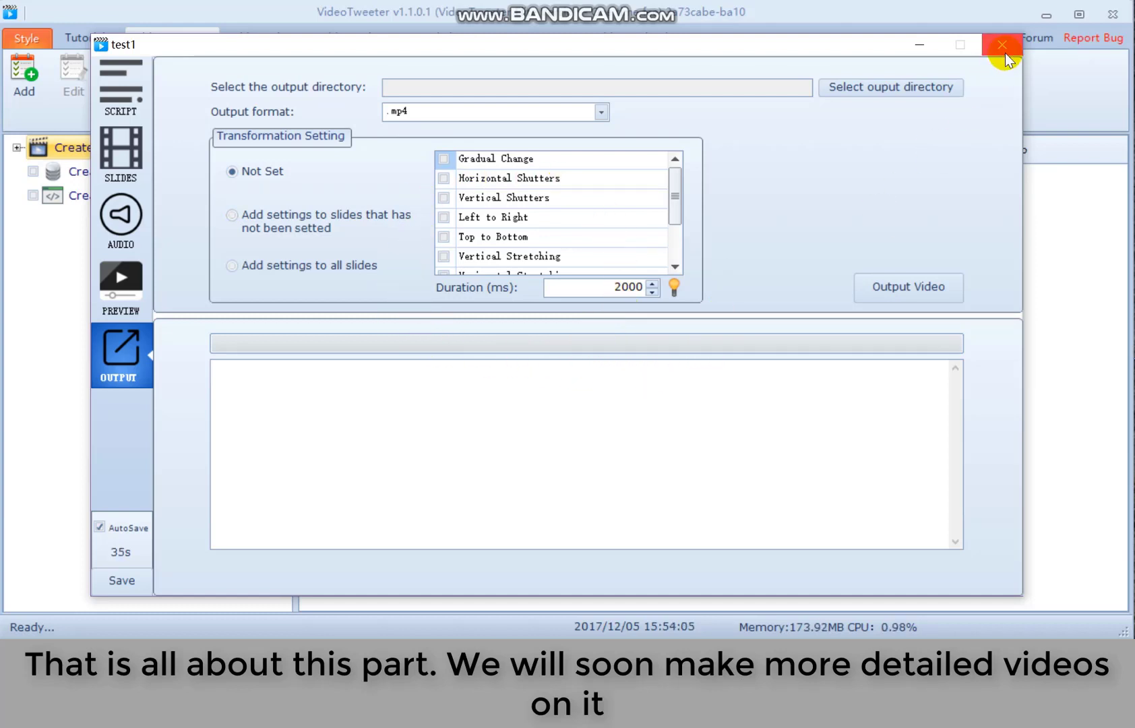
- Close the test1 editor and select test1 under local materials
left_click(1003, 46)
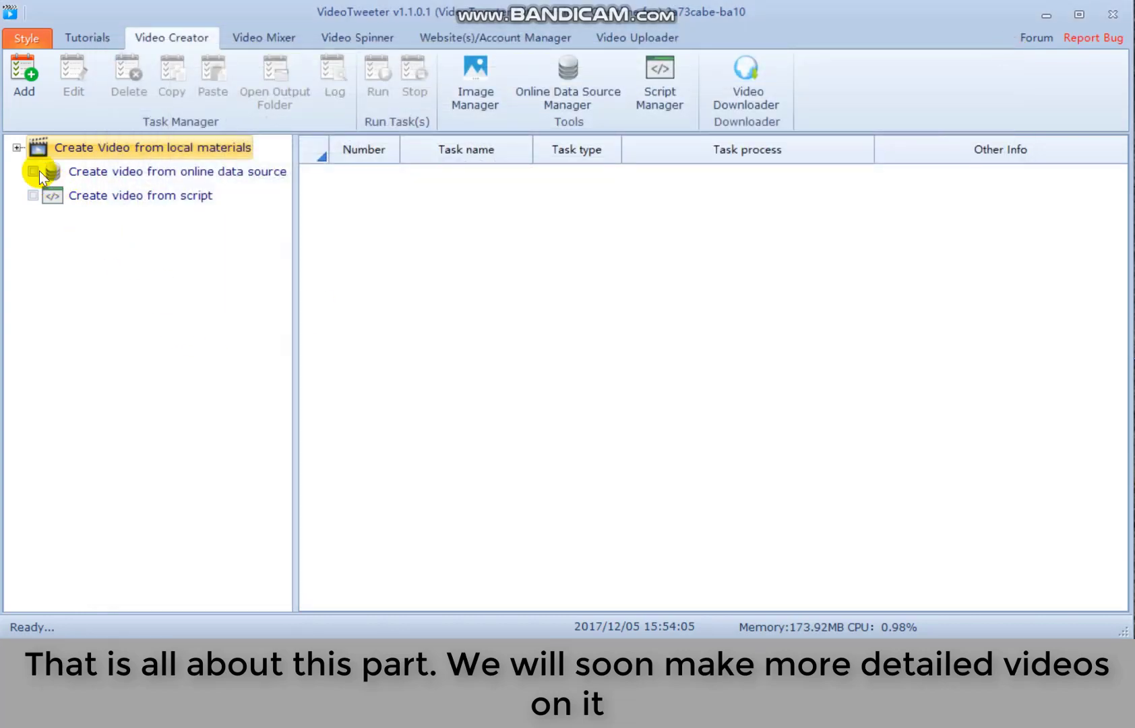
left_click(13, 142)
left_click(63, 167)
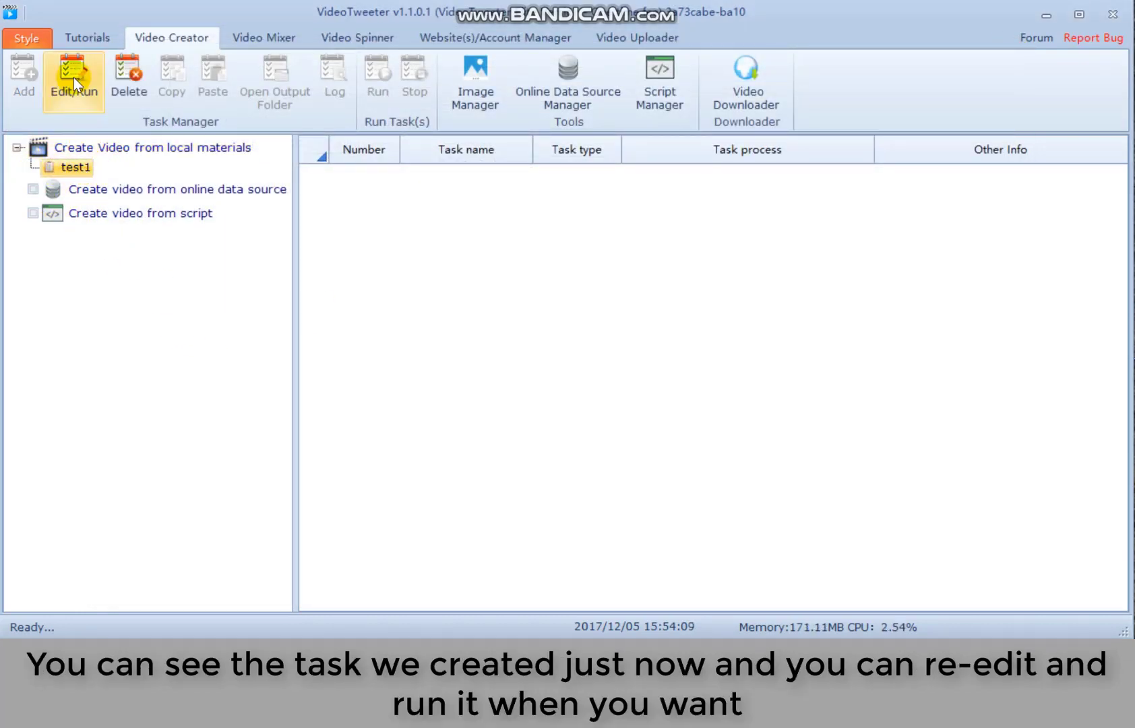
- Draft an online data source task test2 with output folder bscut, then cancel it
left_click(125, 190)
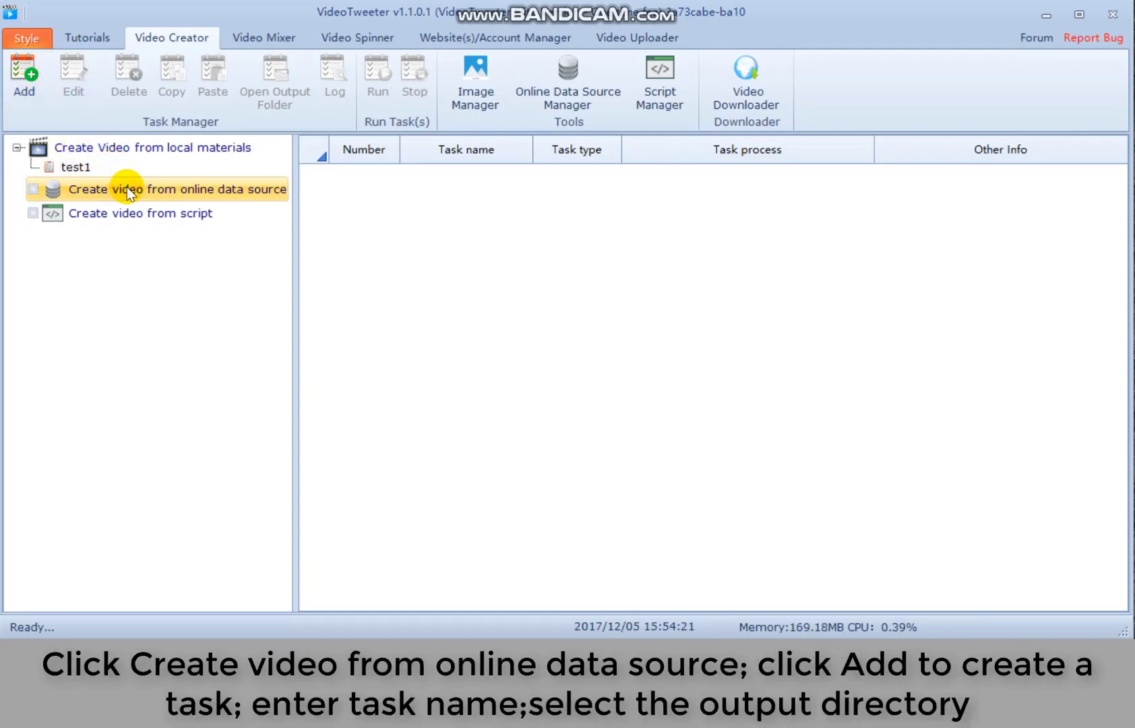
left_click(34, 79)
left_click(449, 128)
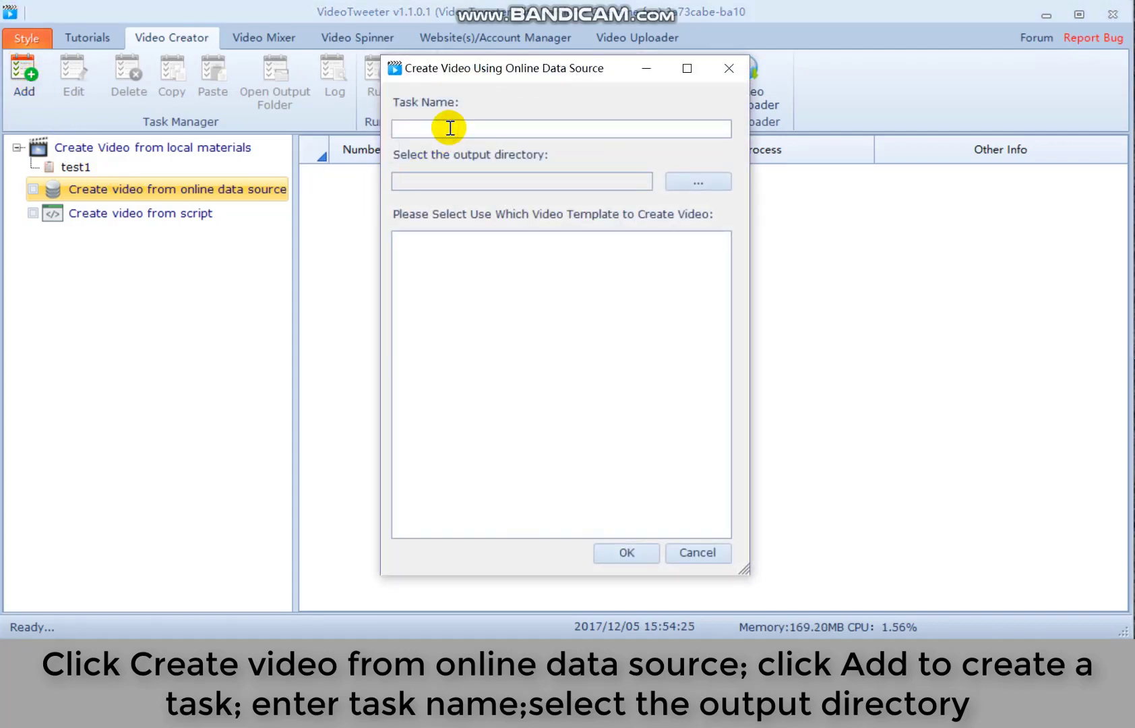
type("test2")
left_click(695, 178)
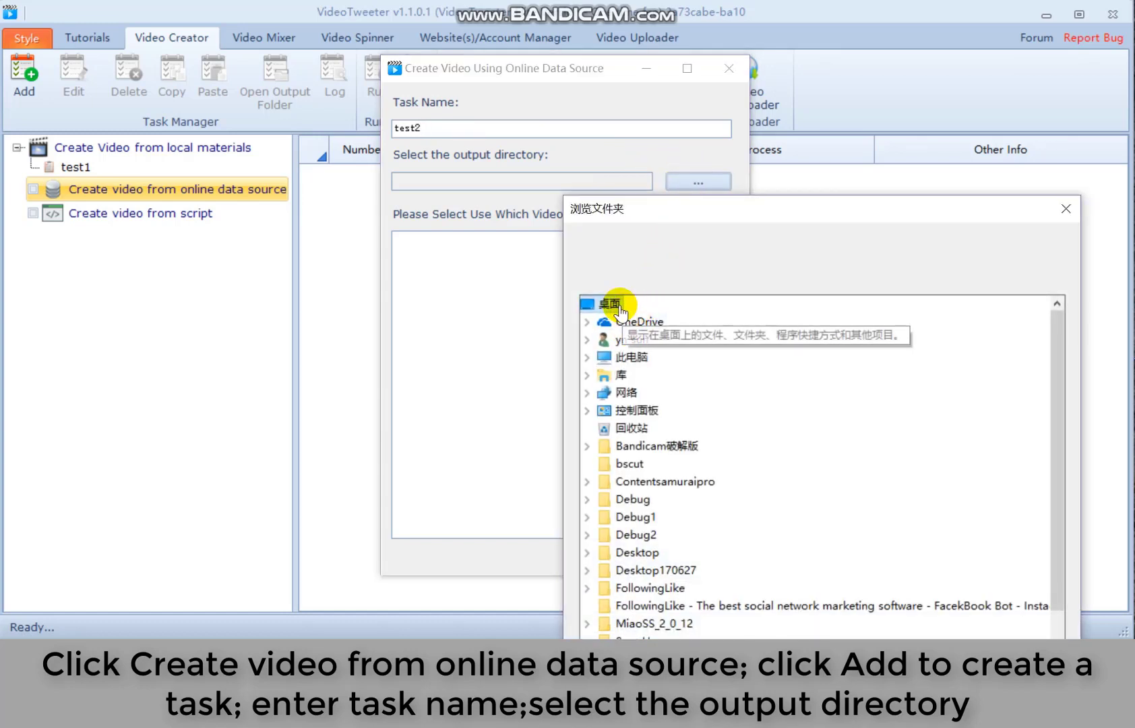
left_click(633, 465)
left_click(663, 600)
left_click_drag(572, 72, 522, 78)
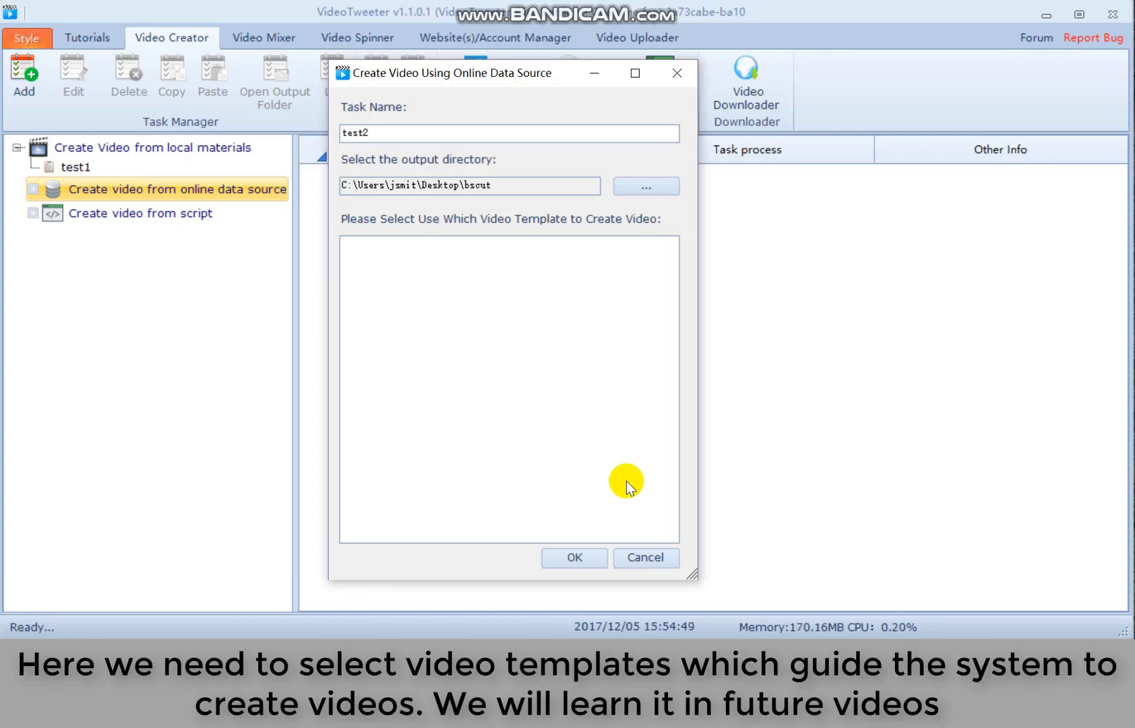
left_click(639, 556)
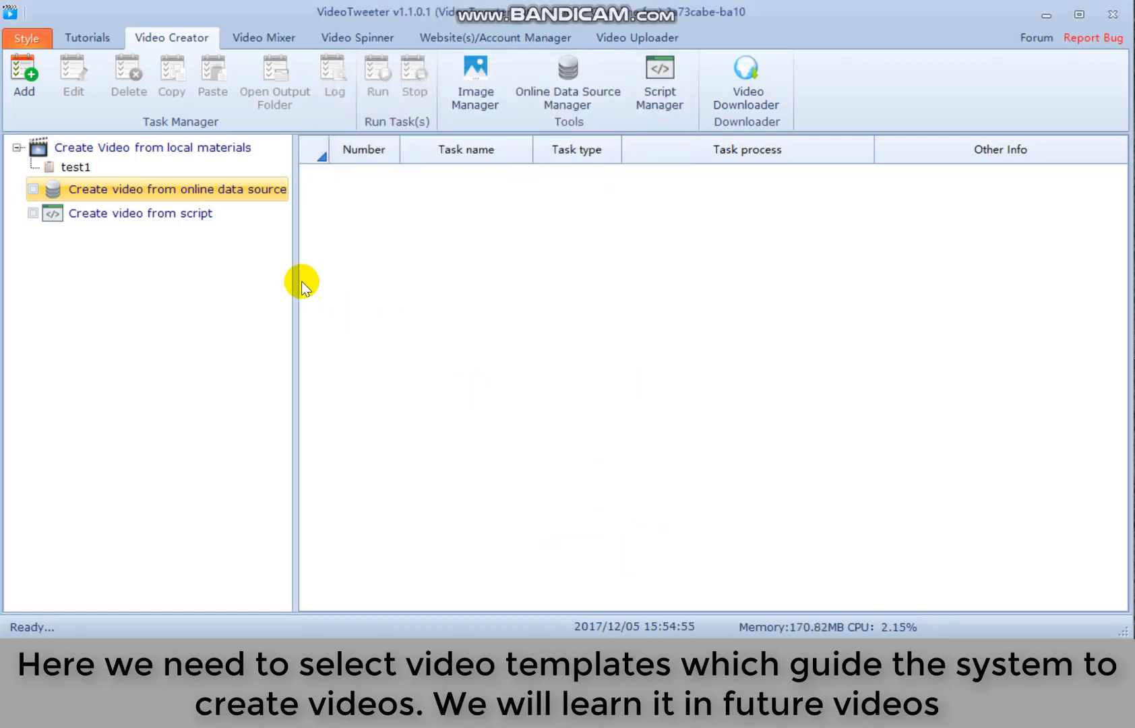
- Add a script category named tete under Global Audio/Video Script in Script Manager
left_click(192, 213)
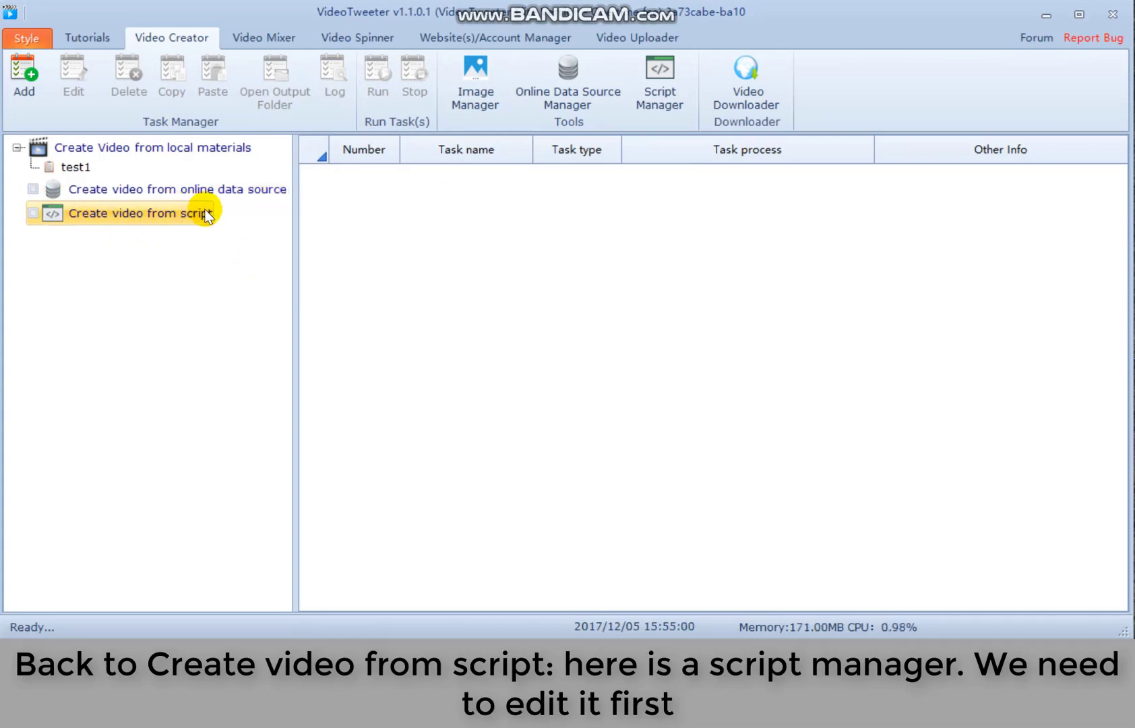
left_click(658, 99)
left_click(476, 260)
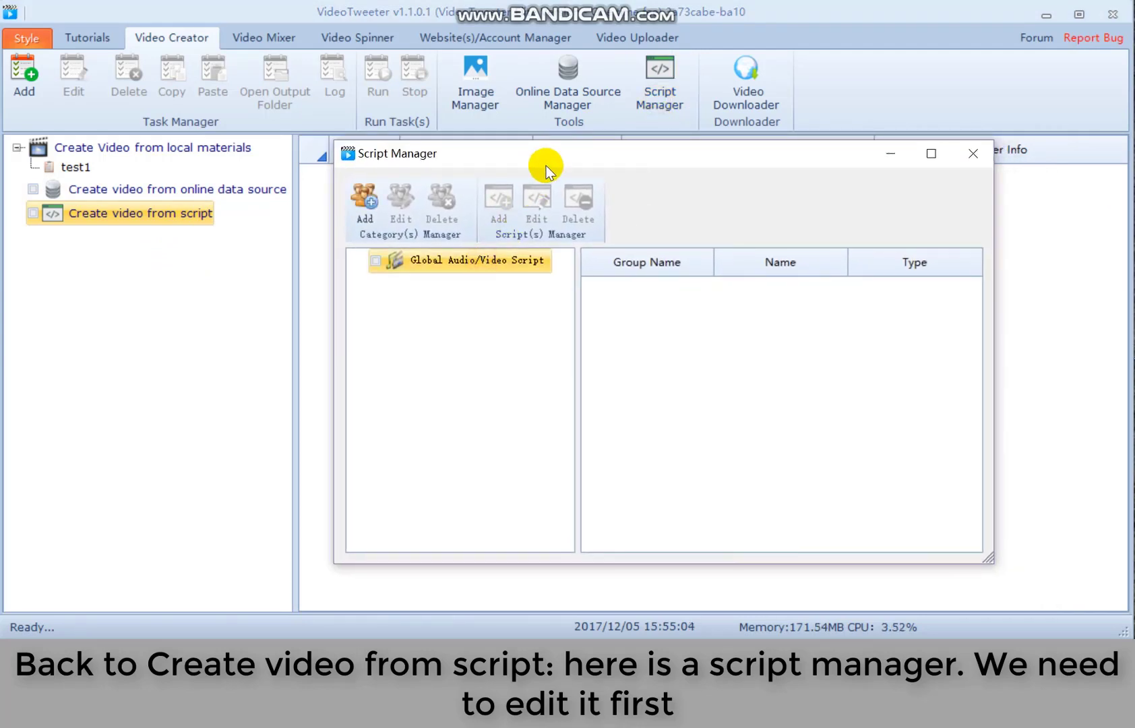
left_click_drag(546, 163, 468, 150)
left_click(294, 213)
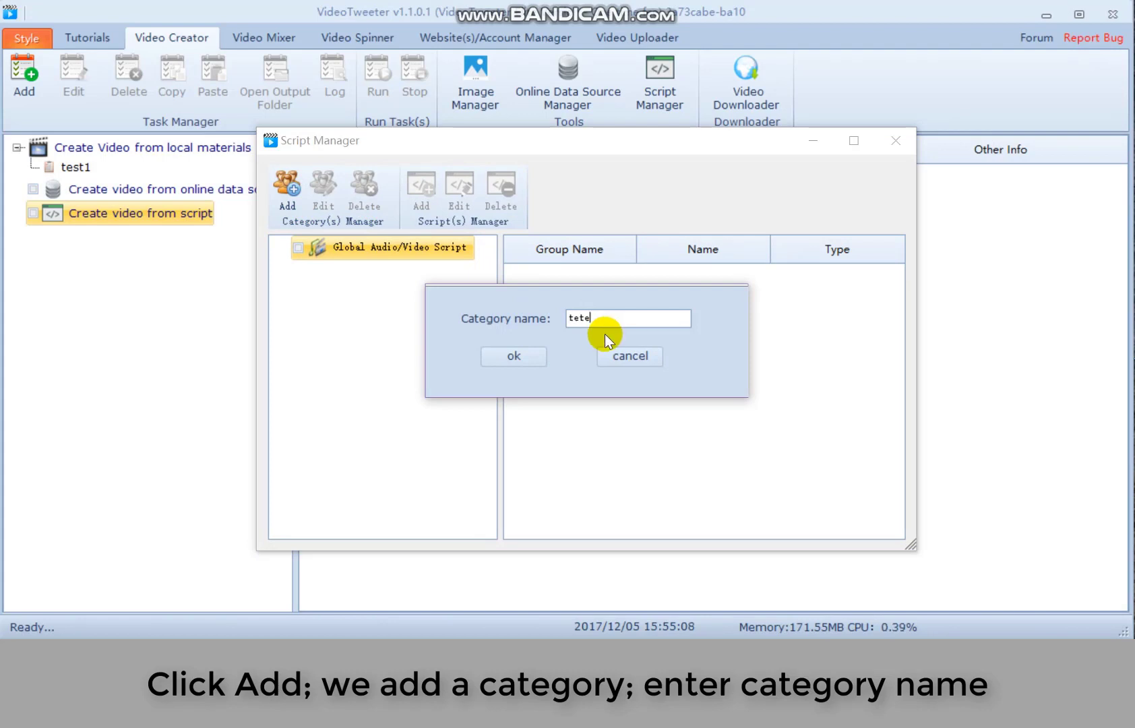
type("tete")
left_click(513, 356)
- Select the tete category and start a blank new script
left_click(282, 247)
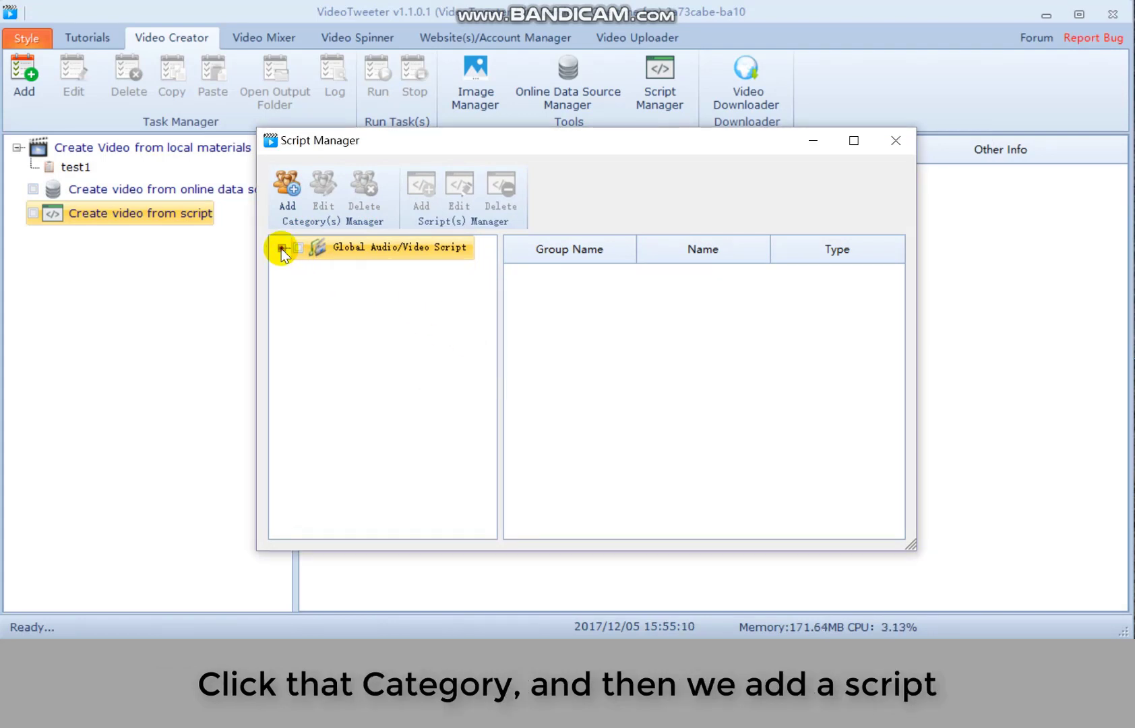
left_click(351, 268)
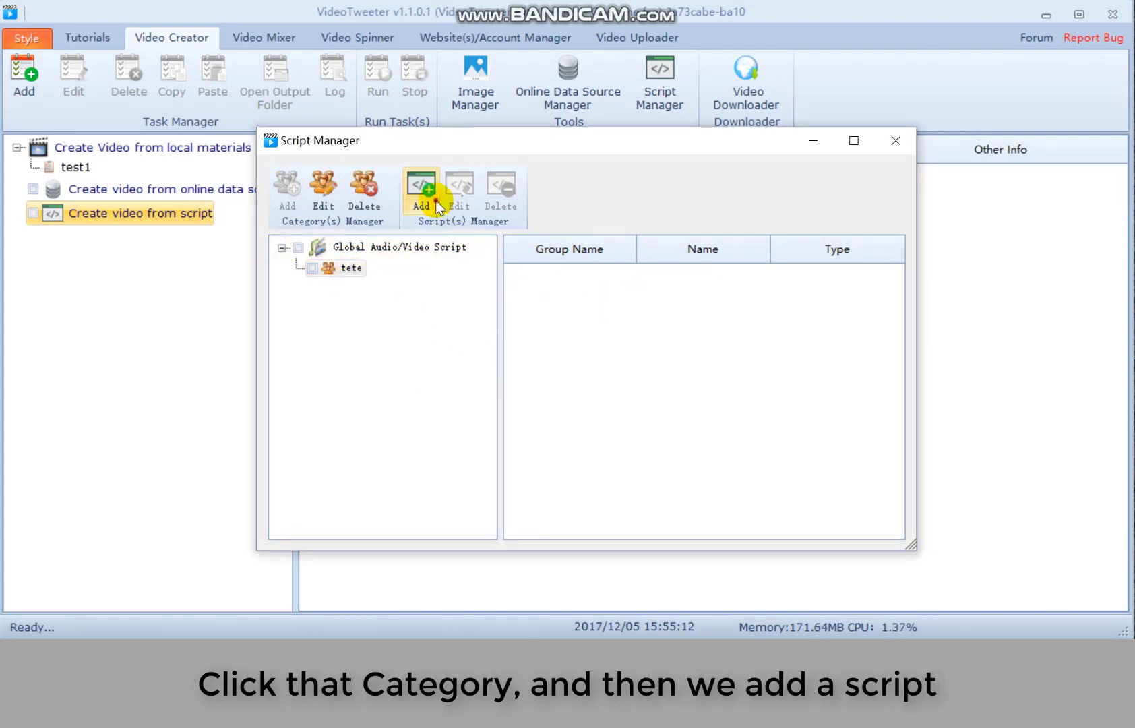
left_click(420, 187)
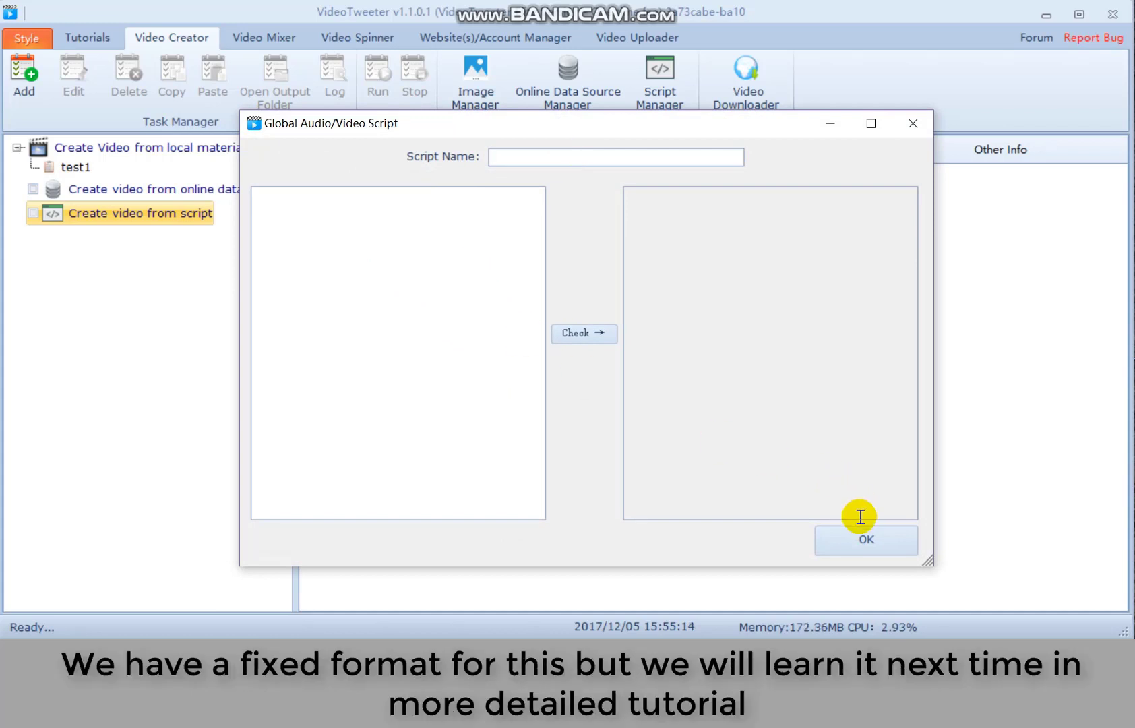
- Close the script editor, show all images in Image Manager, and open image search
left_click(925, 130)
left_click(475, 84)
left_click_drag(573, 126, 368, 58)
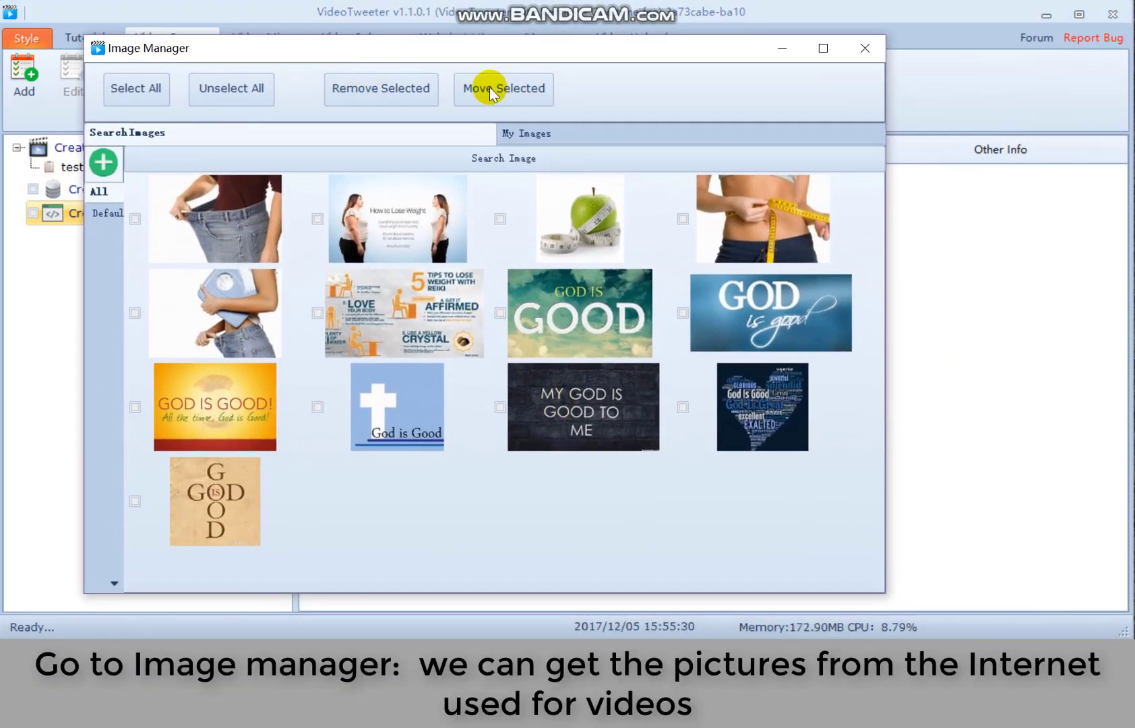
left_click_drag(494, 56, 548, 37)
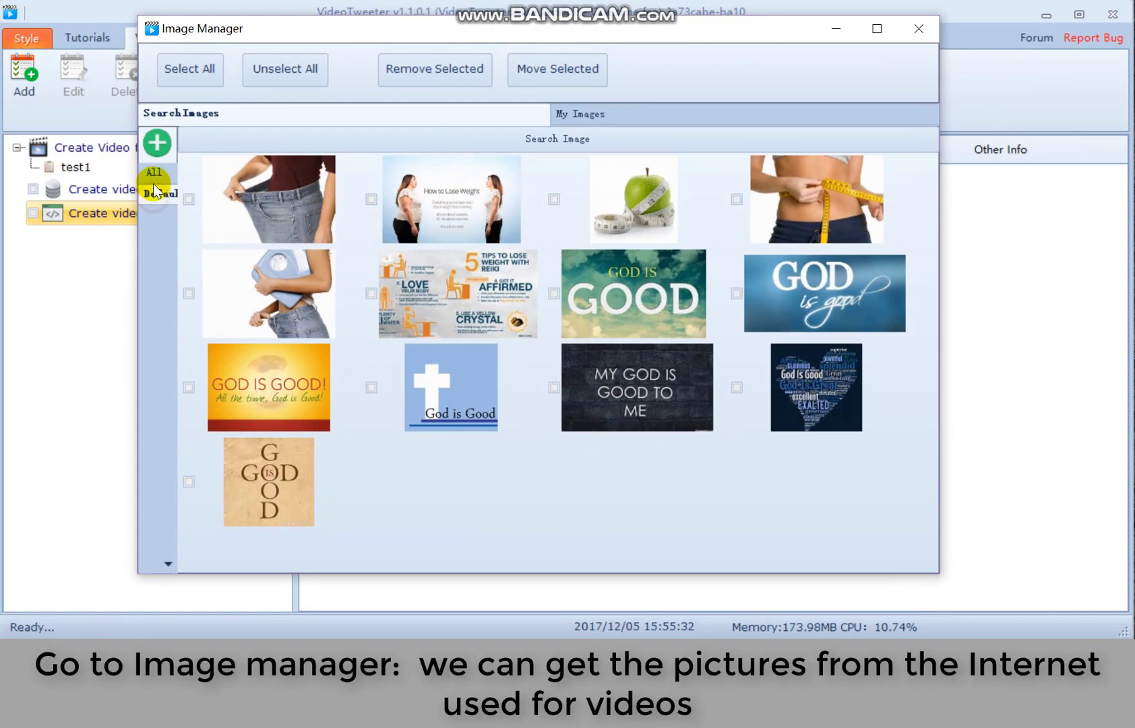
left_click(154, 178)
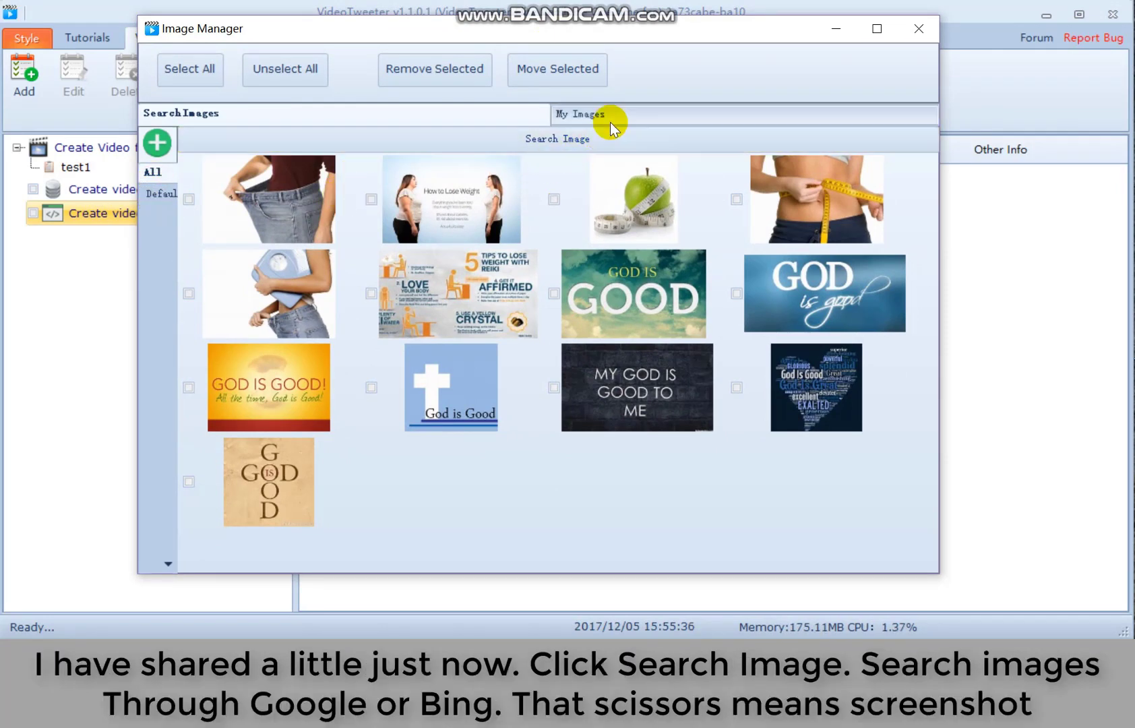
left_click(488, 136)
left_click_drag(623, 91, 431, 21)
left_click_drag(256, 34, 265, 23)
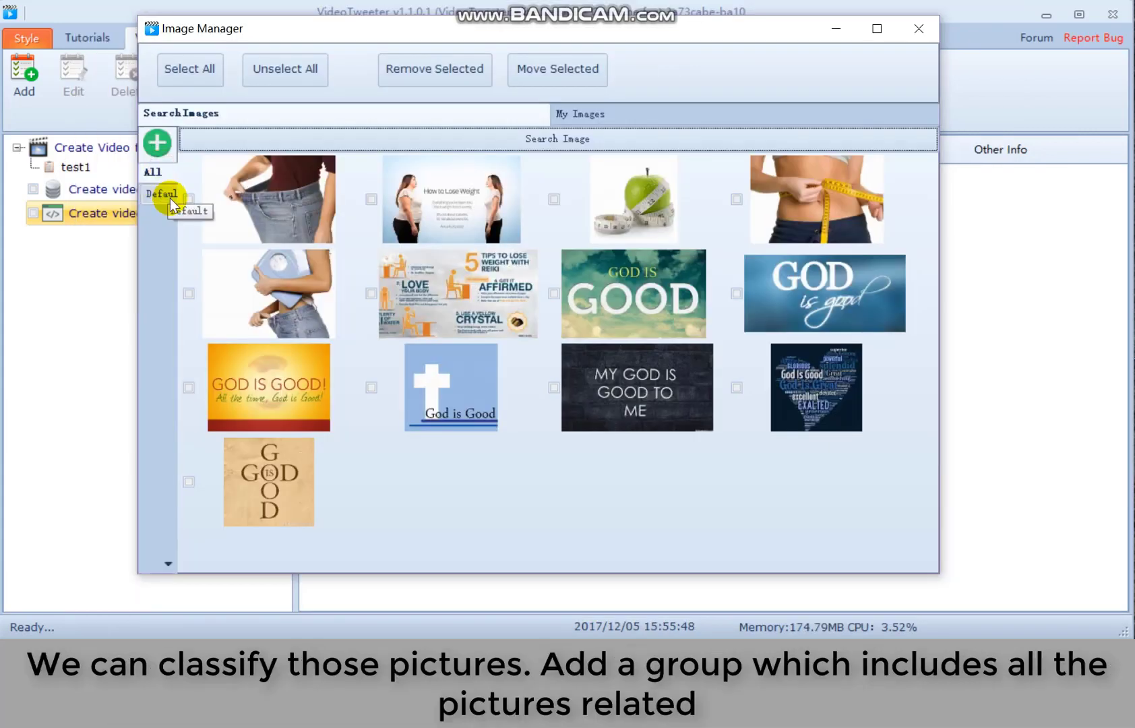
- Add a new image group named lose weight
left_click(167, 196)
left_click(157, 142)
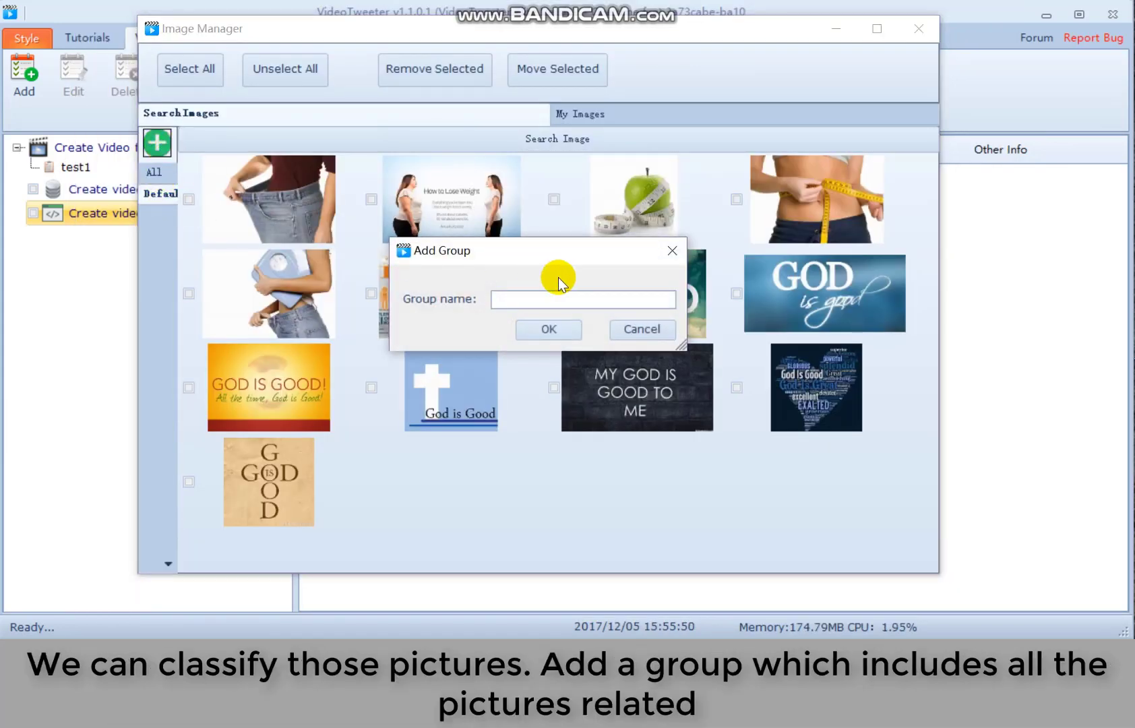
type("t")
type("ose")
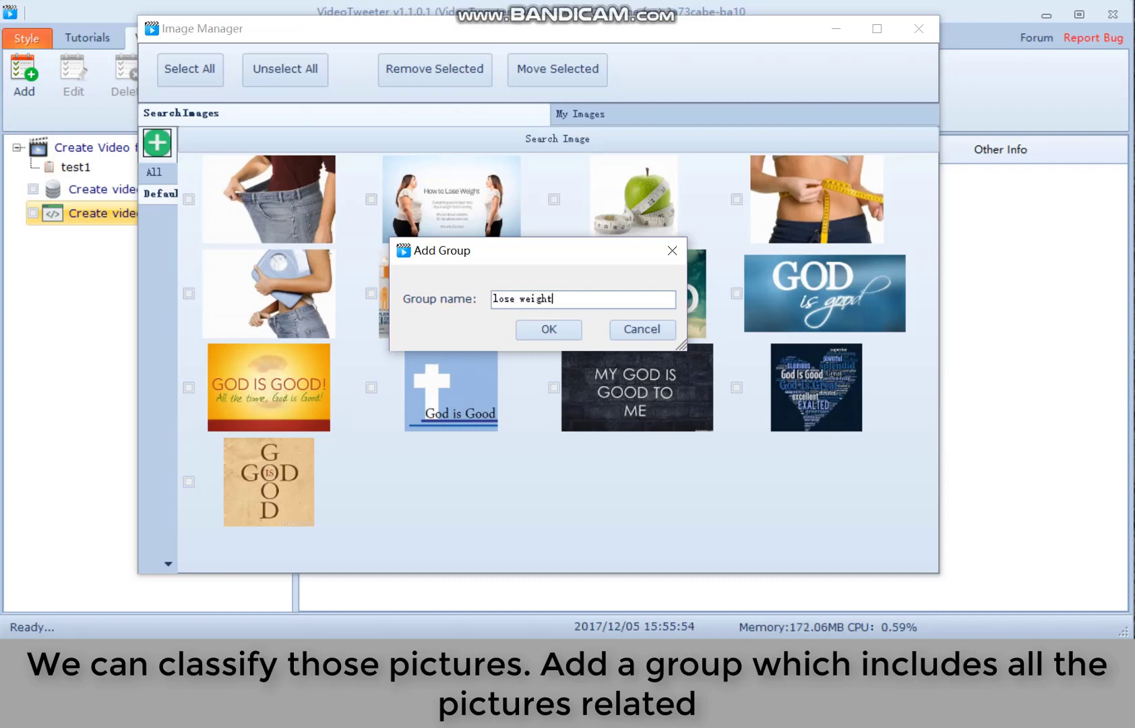
key("Return")
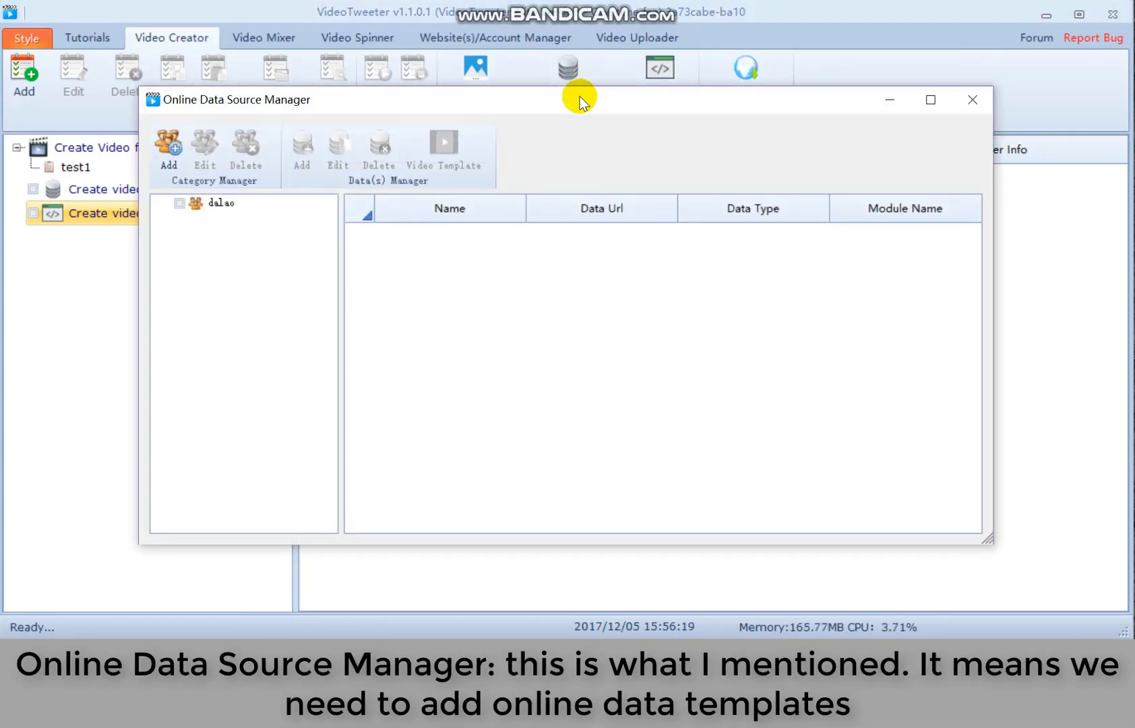
- Select dalao and close the Online Data Source Manager, then open and close the Video Downloader
left_click(217, 202)
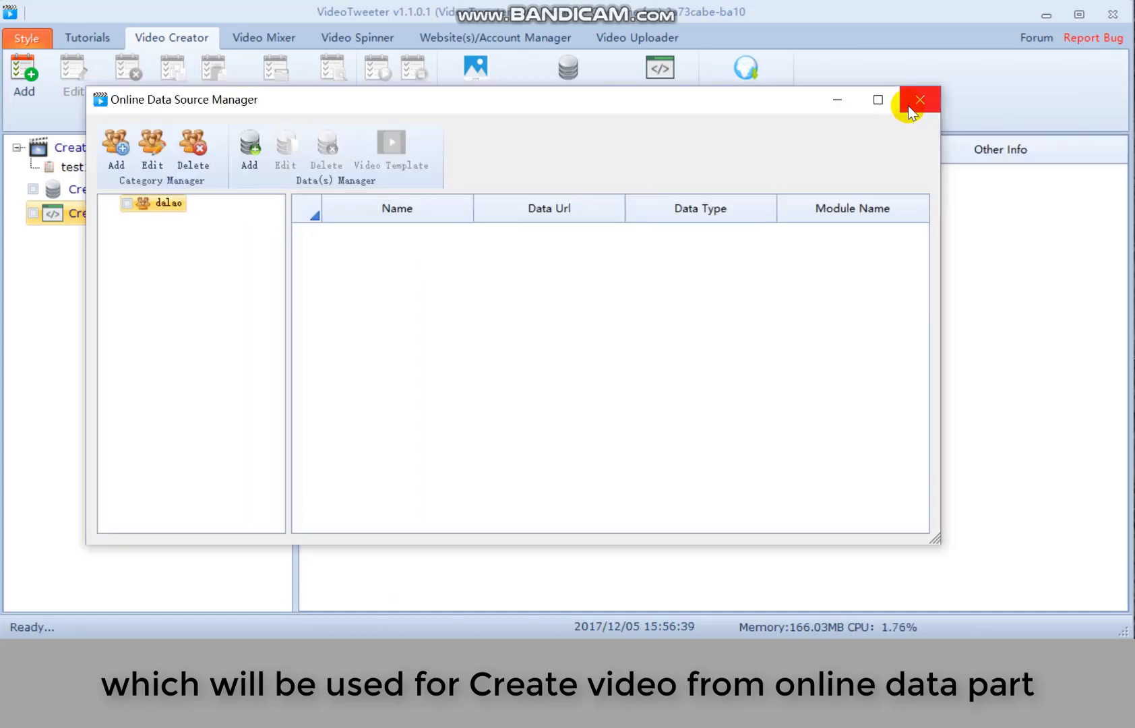
left_click(920, 99)
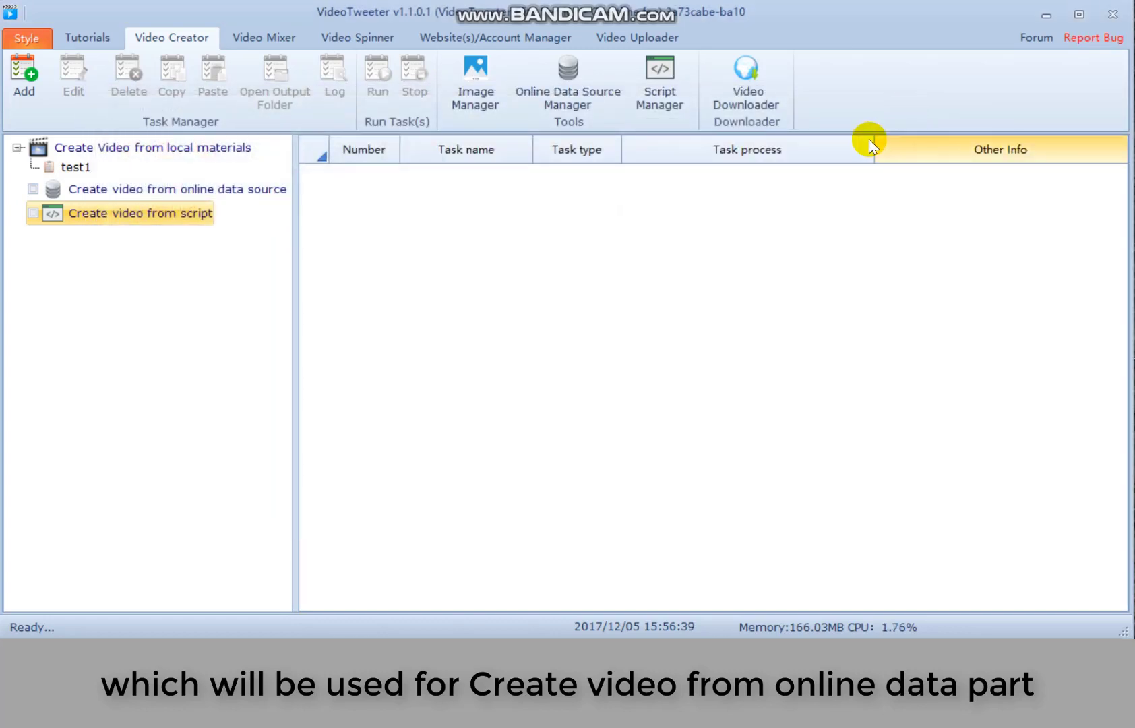
left_click(752, 85)
left_click_drag(763, 122, 551, 36)
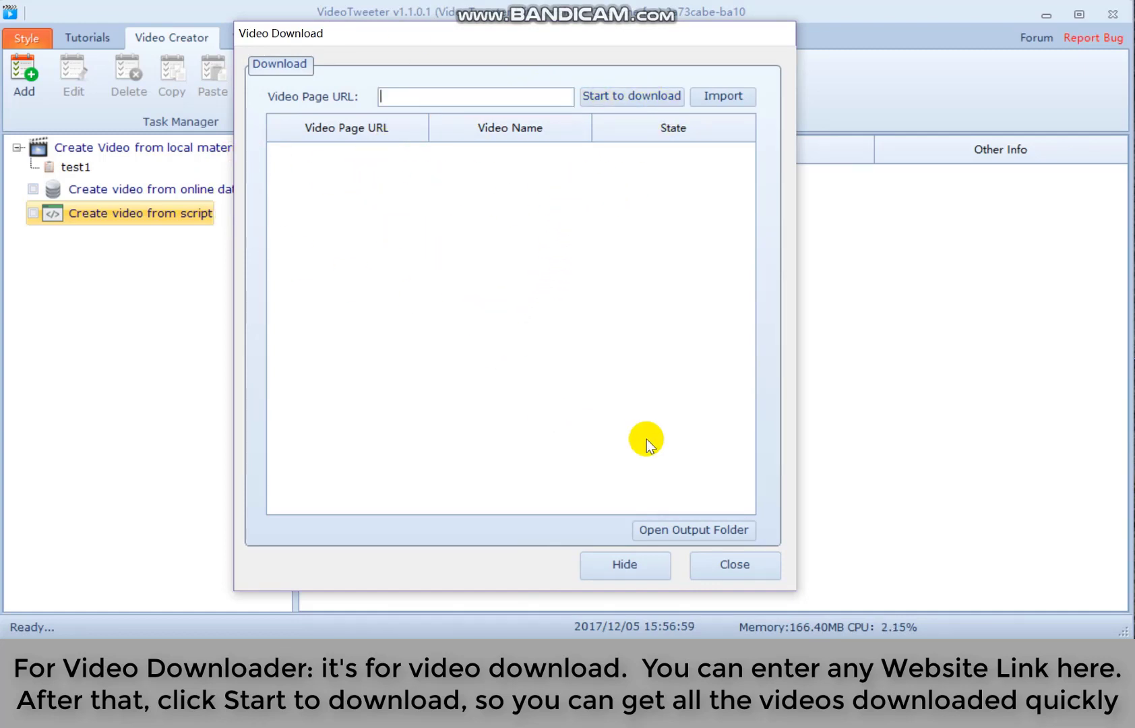
left_click(733, 565)
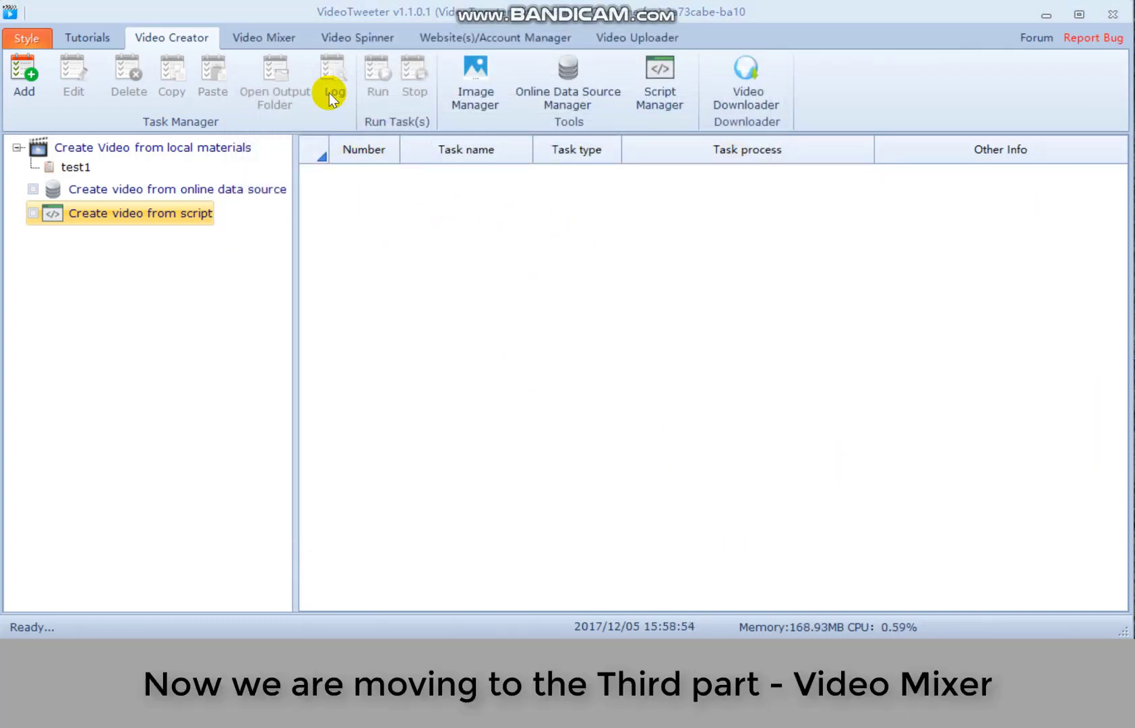
left_click(286, 36)
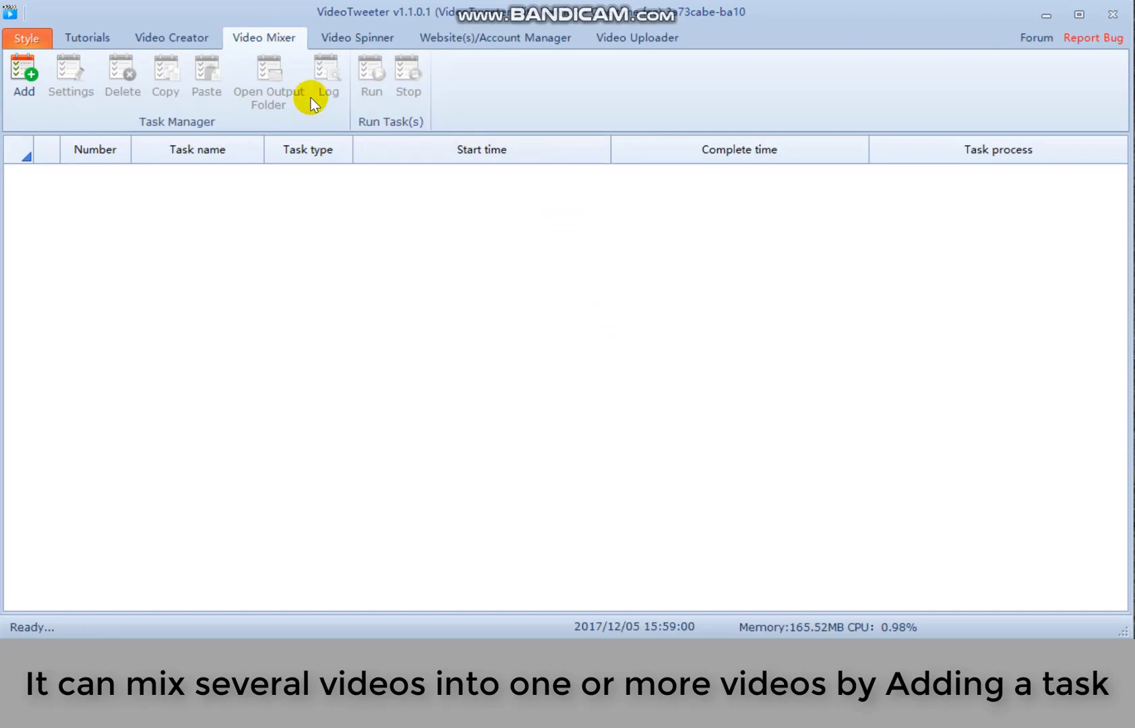
left_click(39, 100)
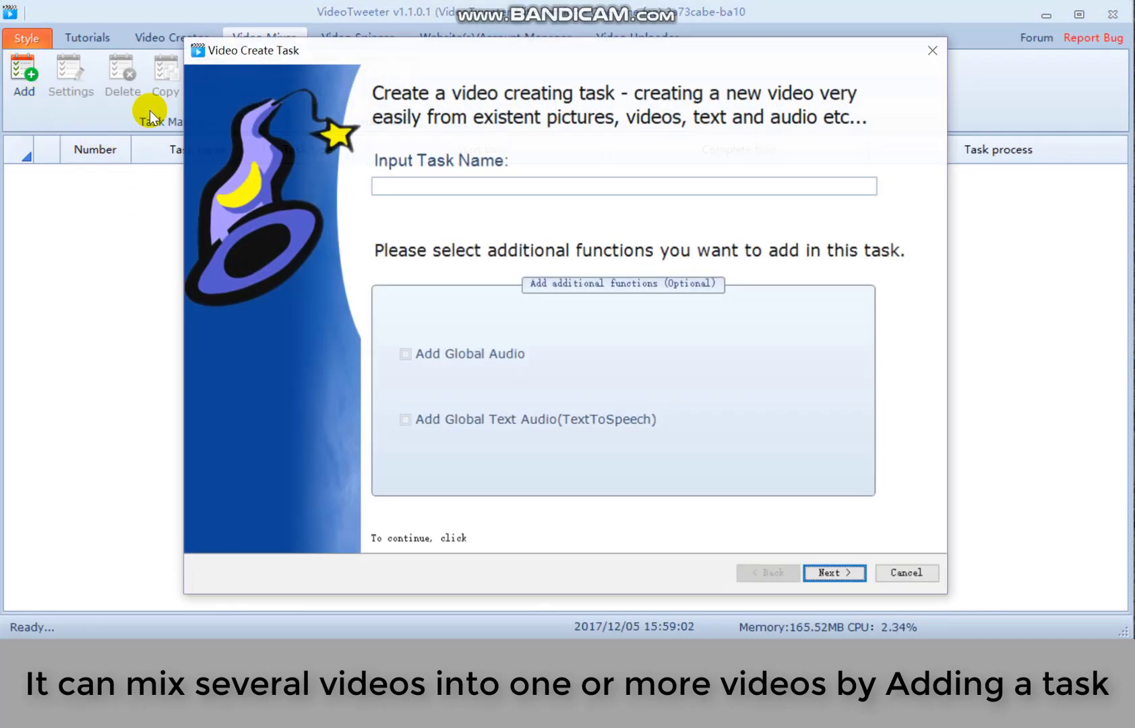
left_click(456, 184)
type("test1")
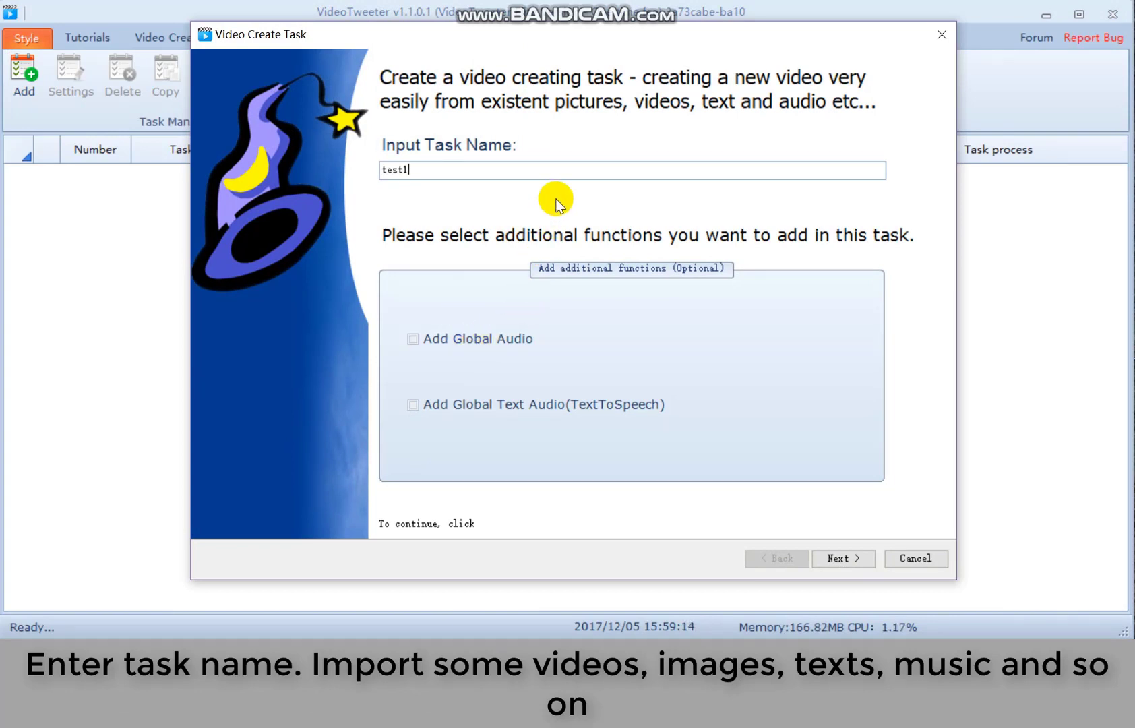
left_click(527, 335)
left_click(533, 404)
left_click(843, 557)
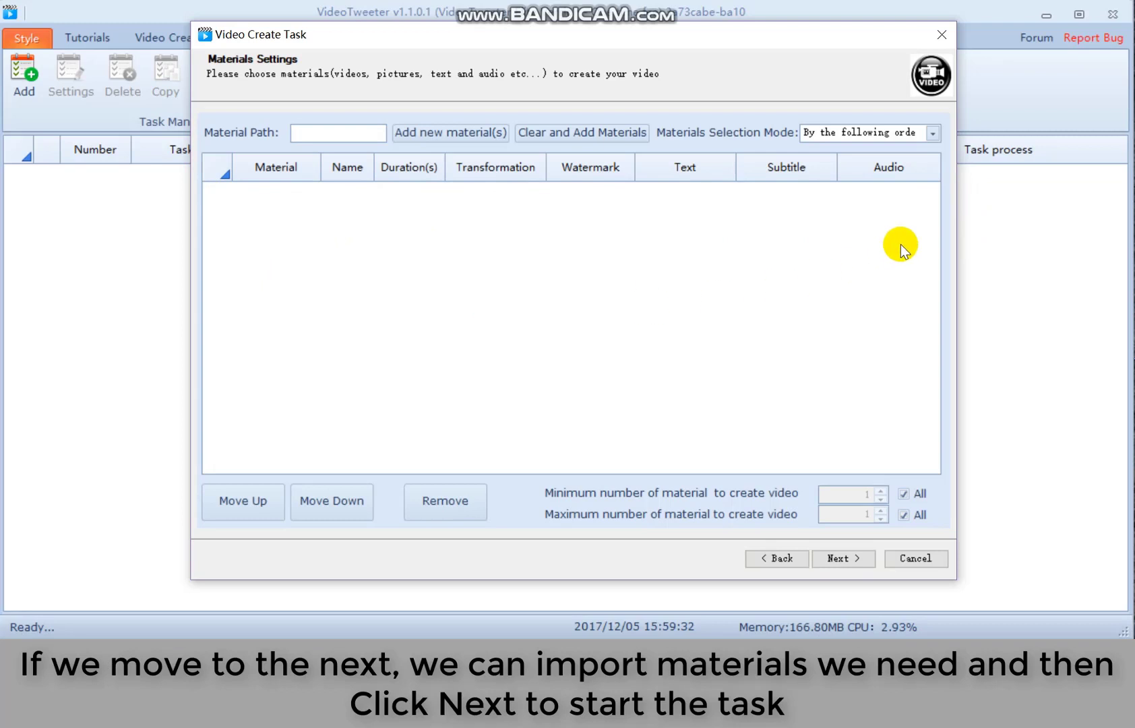
left_click(846, 558)
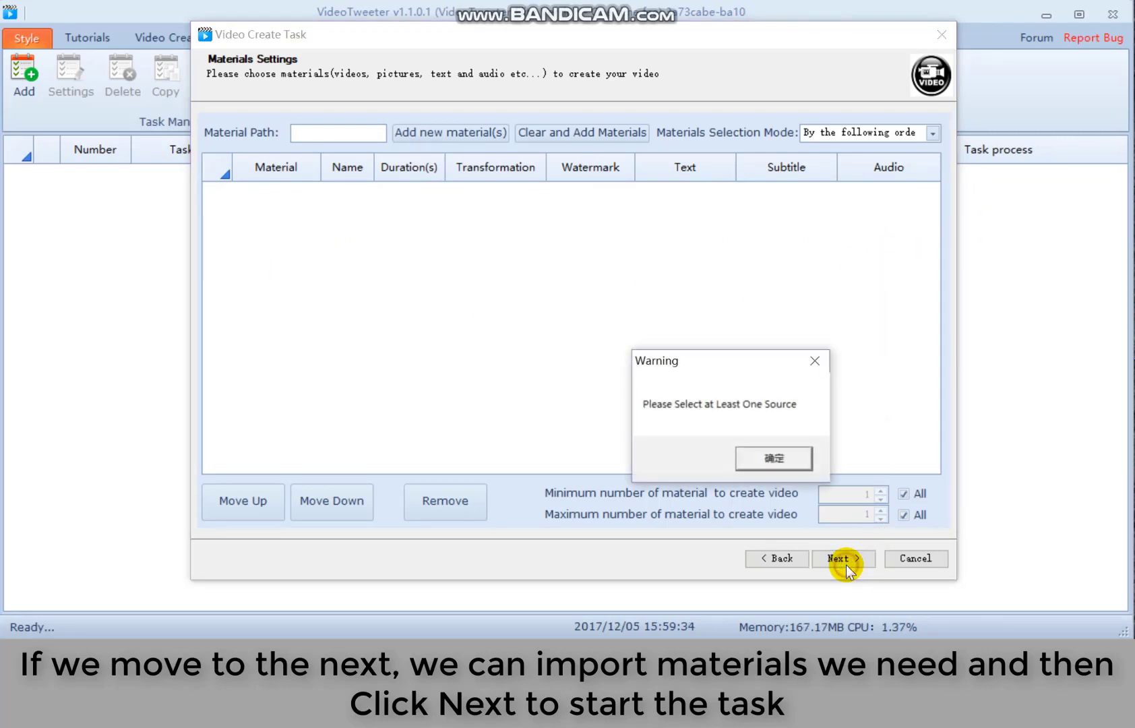
left_click(770, 455)
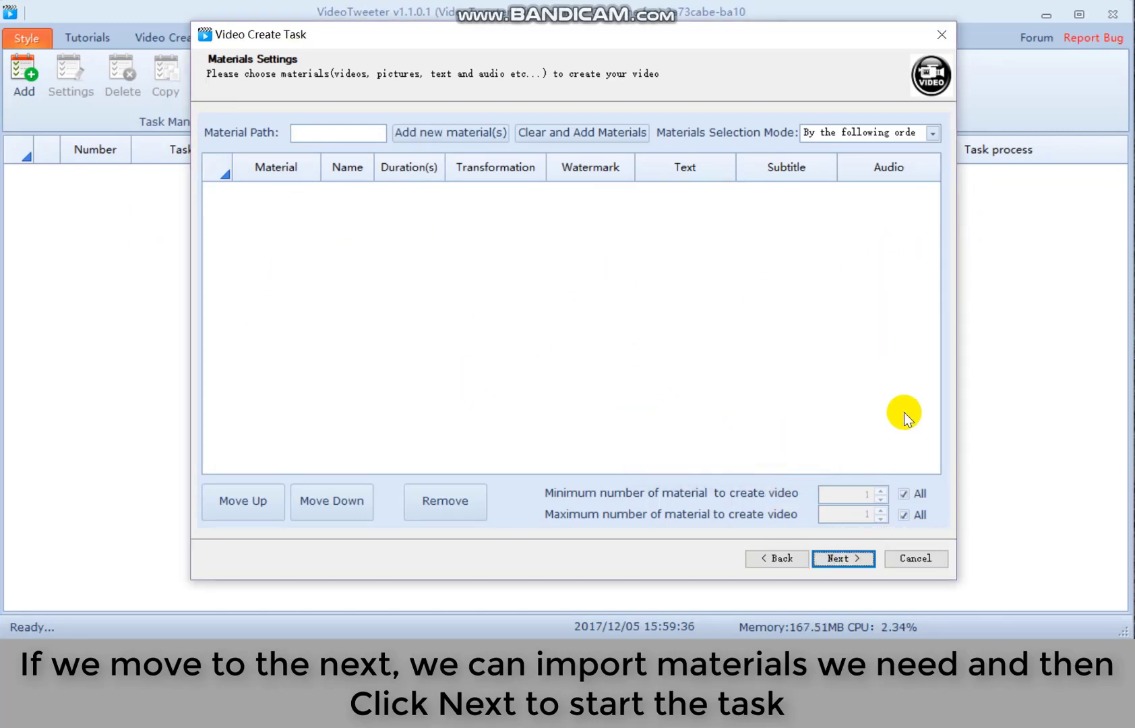
left_click(947, 38)
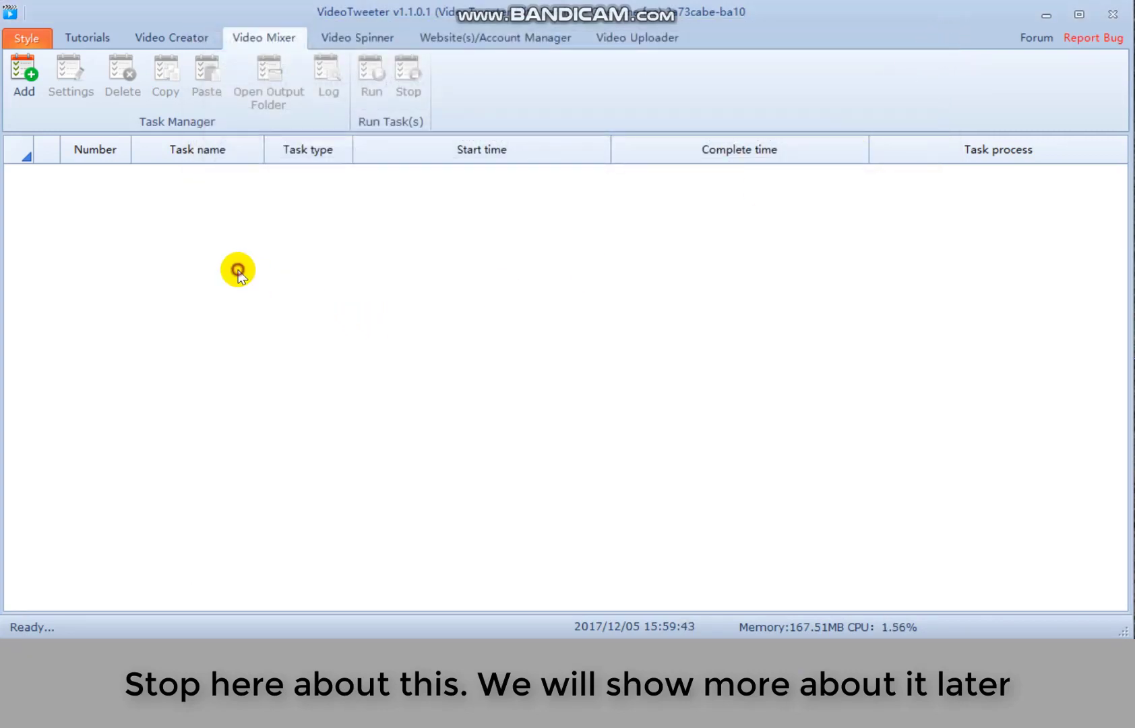
- Create a new Video Spinner task and name it test1
left_click(367, 41)
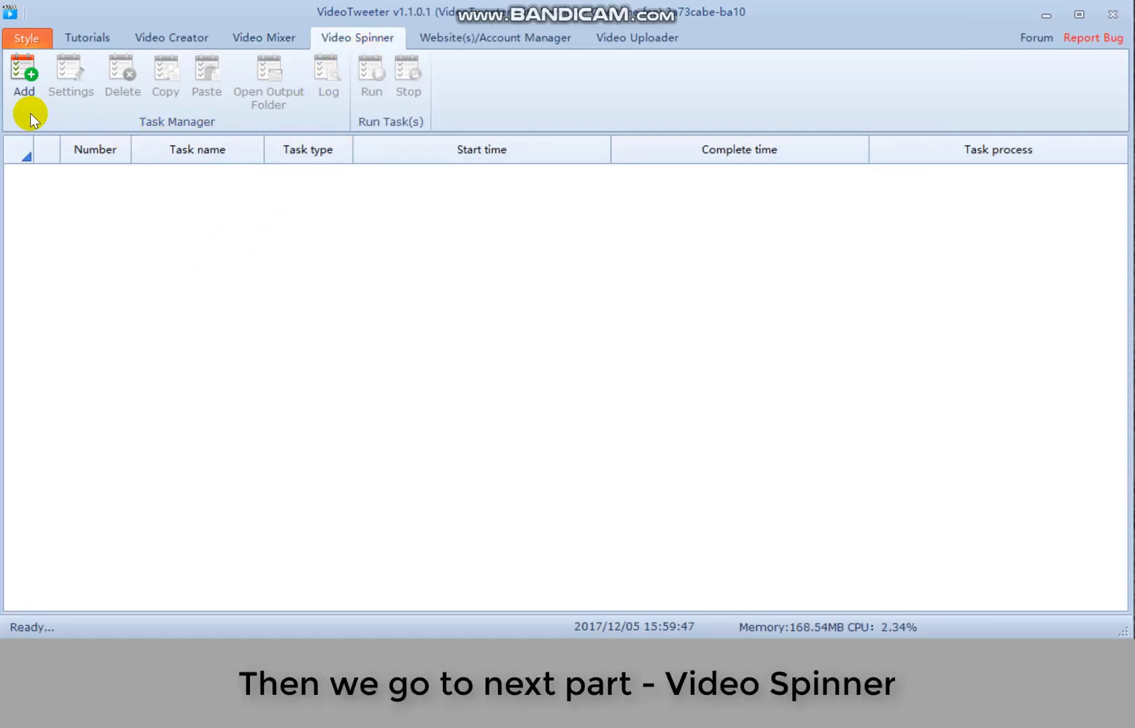
left_click(21, 84)
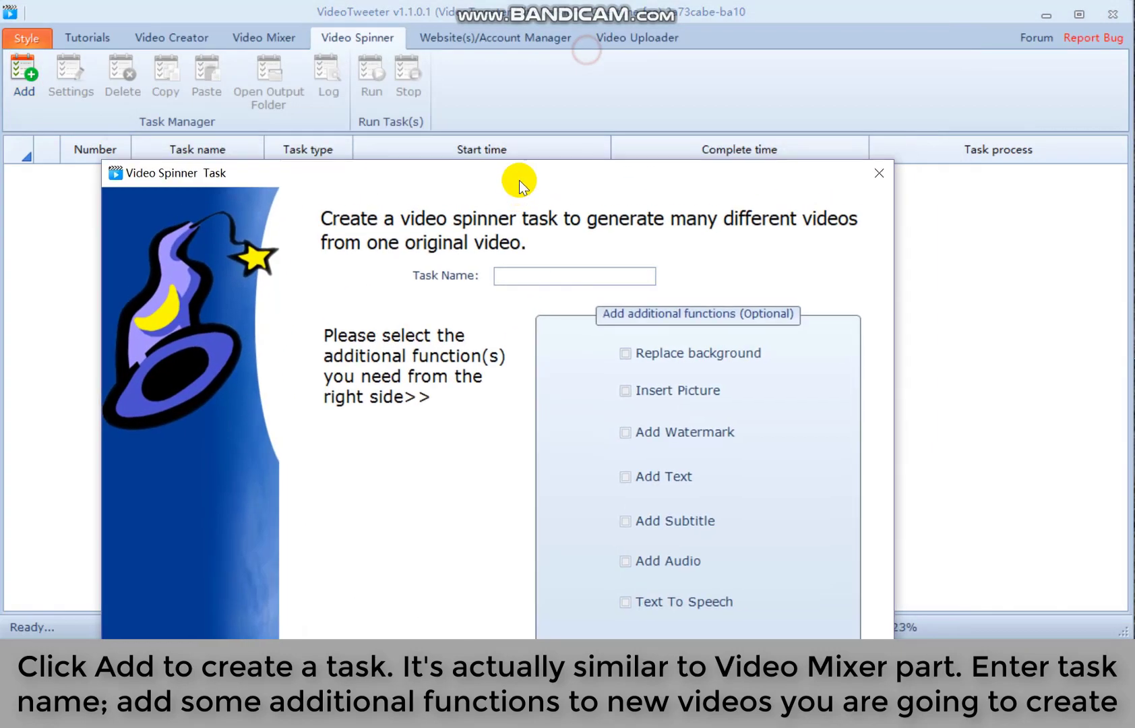
left_click_drag(520, 180, 575, 50)
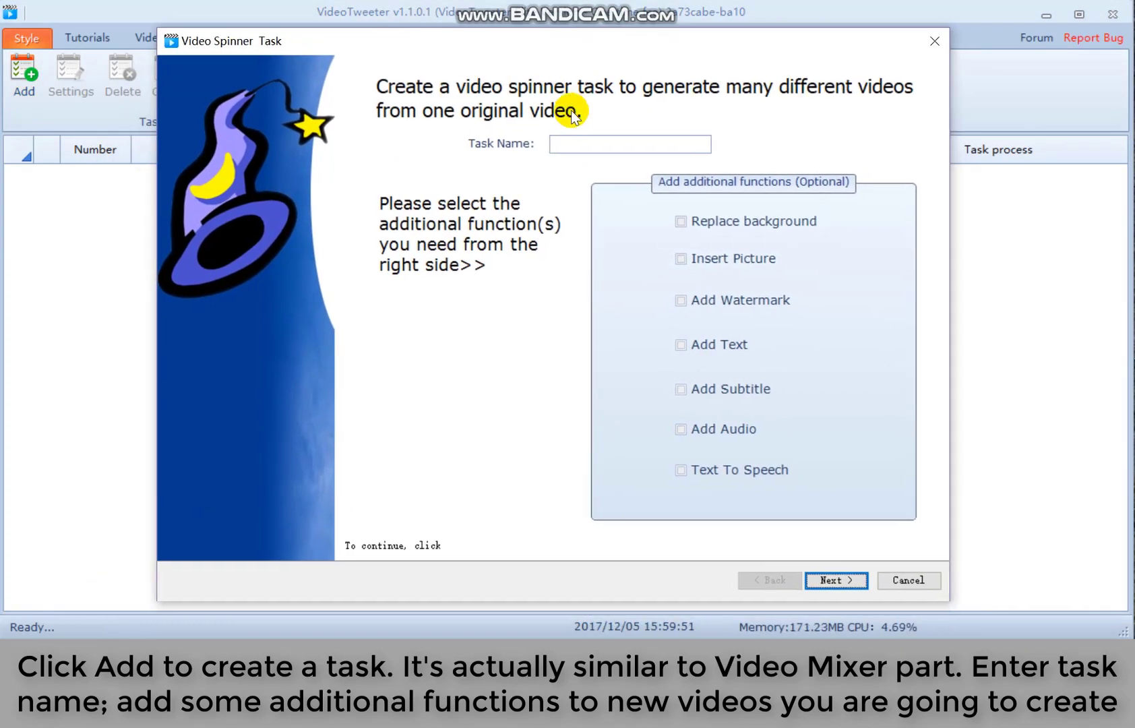
left_click(605, 148)
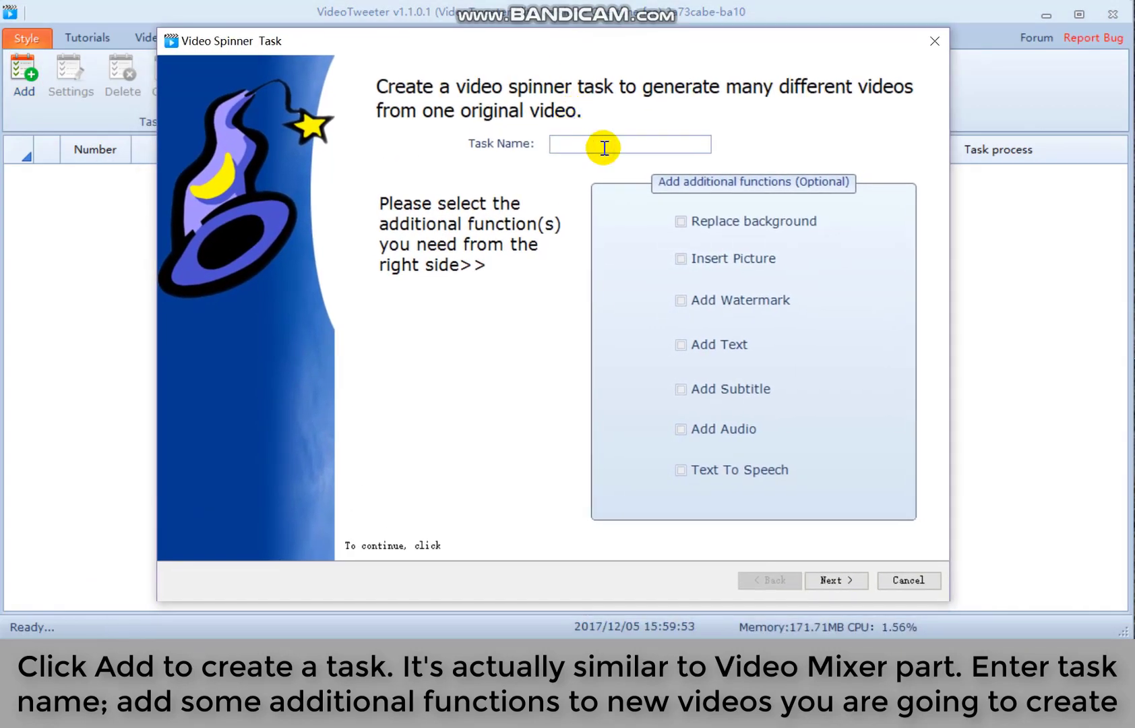
type("test1")
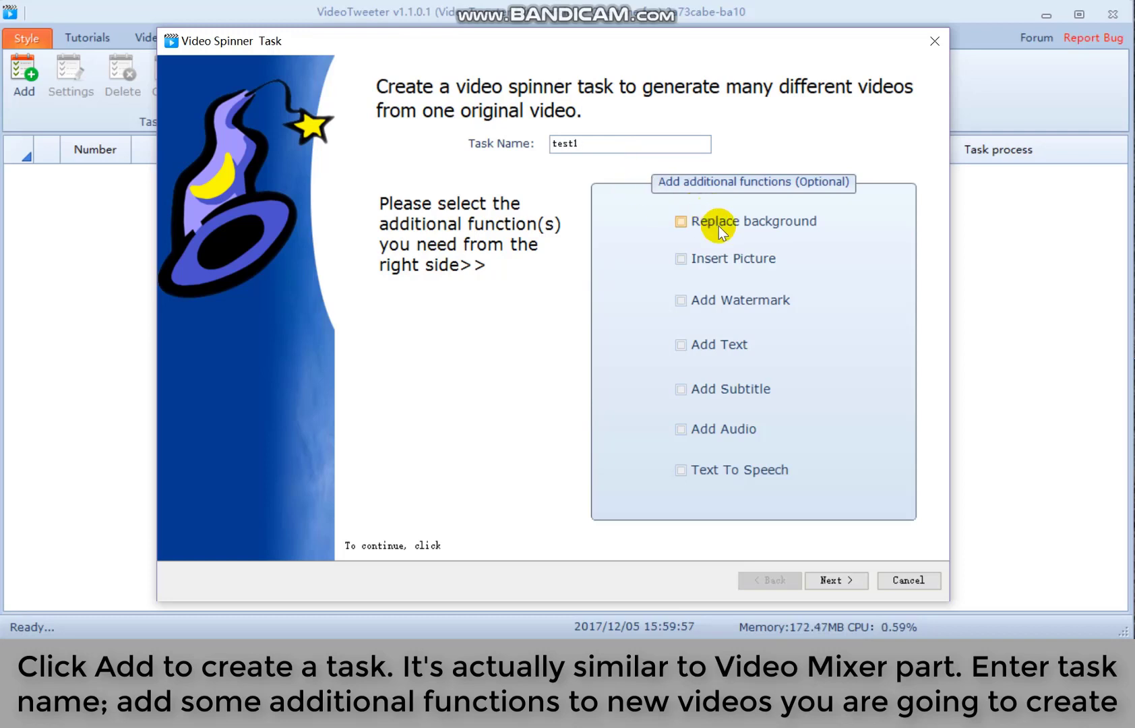
- Enable Insert Picture, Add Watermark, Add Text, Add Subtitle and Text To Speech
left_click(716, 256)
double_click(705, 221)
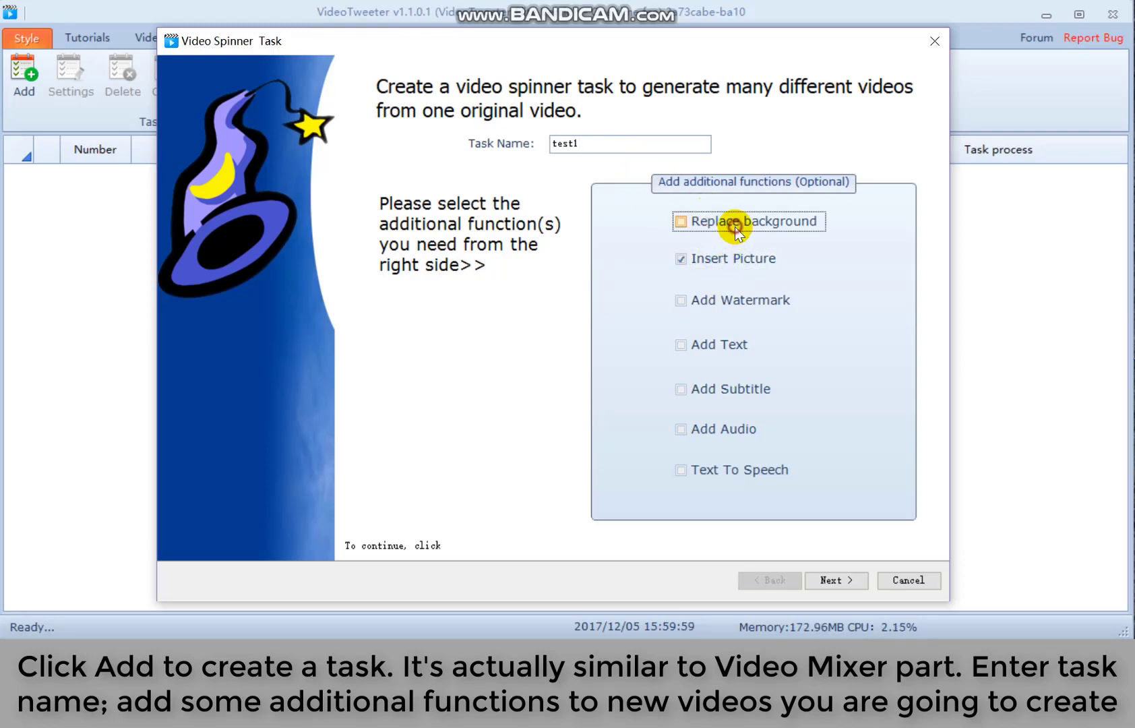
left_click(730, 300)
left_click(722, 344)
left_click(731, 398)
left_click(739, 470)
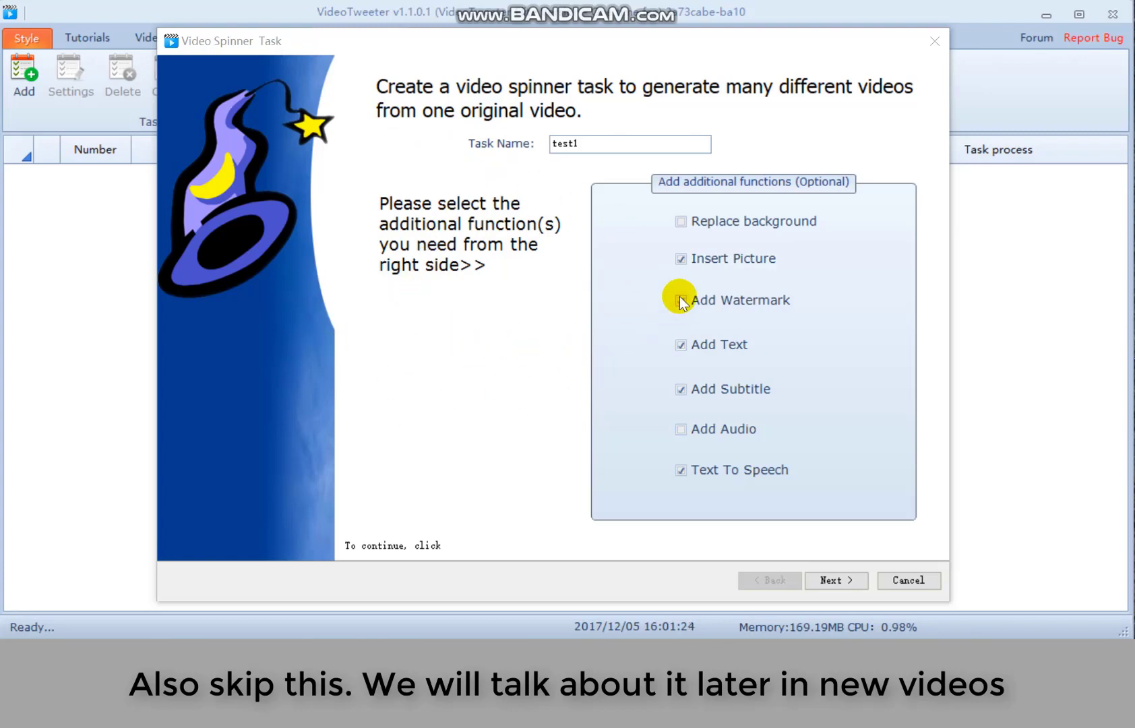
- Cancel the spinner task and select YouTube in the Website(s)/Account Manager
left_click(922, 580)
left_click(501, 40)
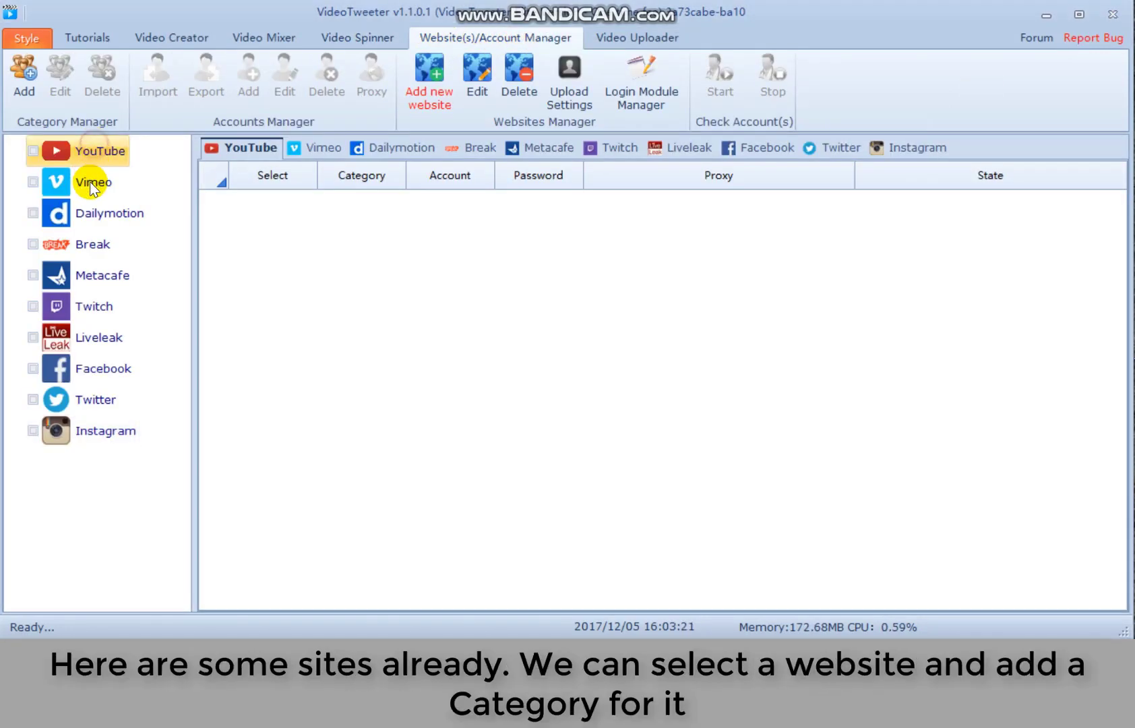
left_click(96, 275)
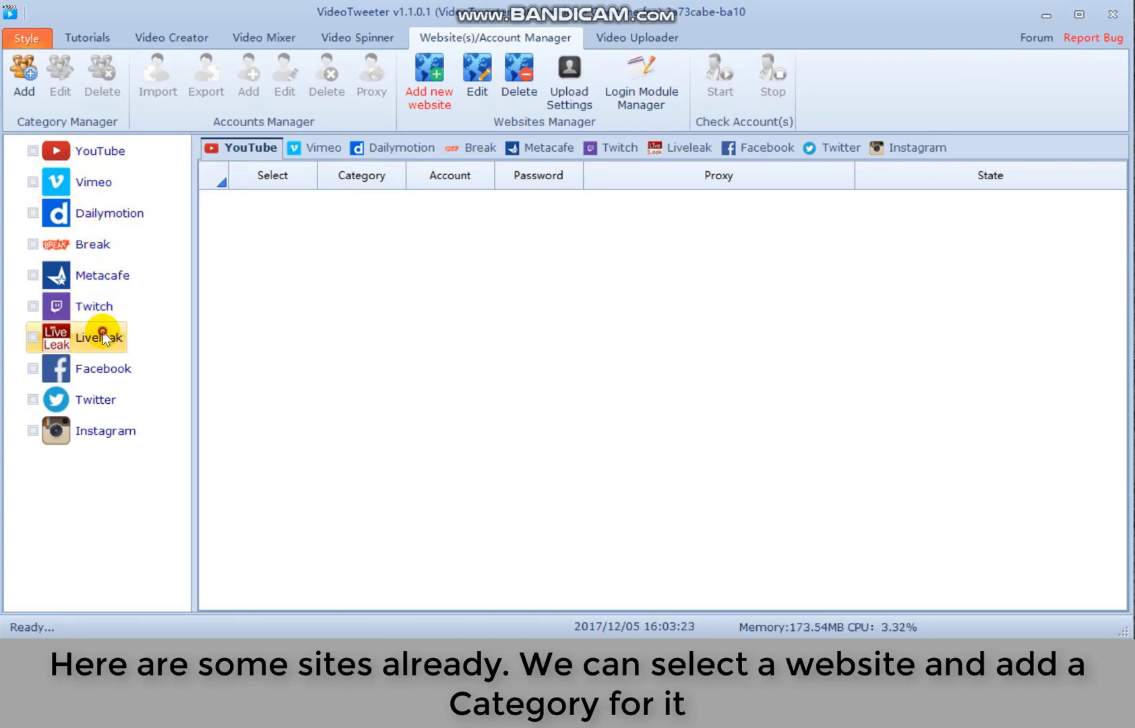
left_click(94, 432)
left_click(101, 154)
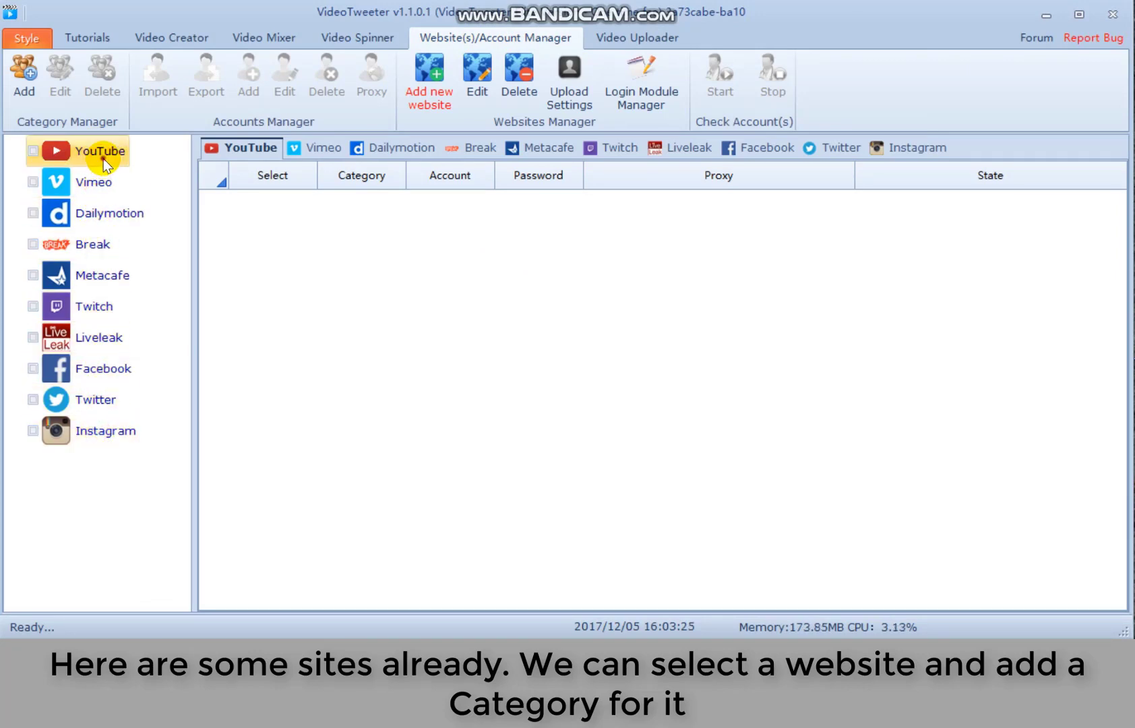
- Add a YouTube category named tewwt and select it
left_click(33, 81)
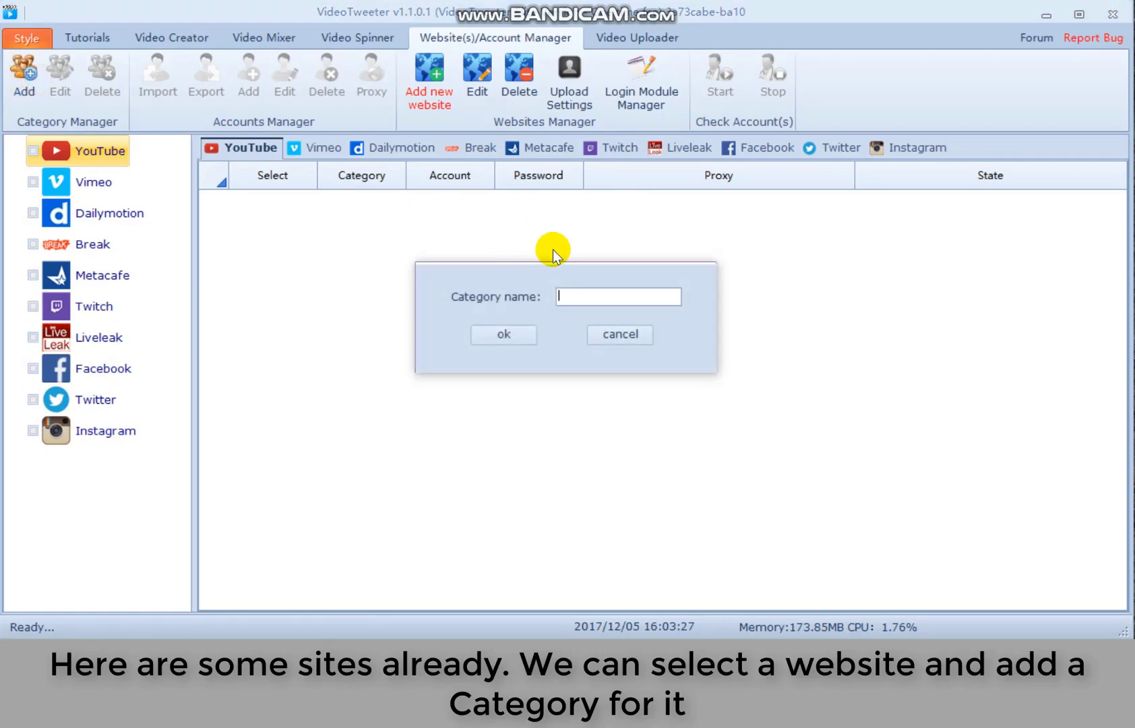
type("tewwt")
left_click(506, 333)
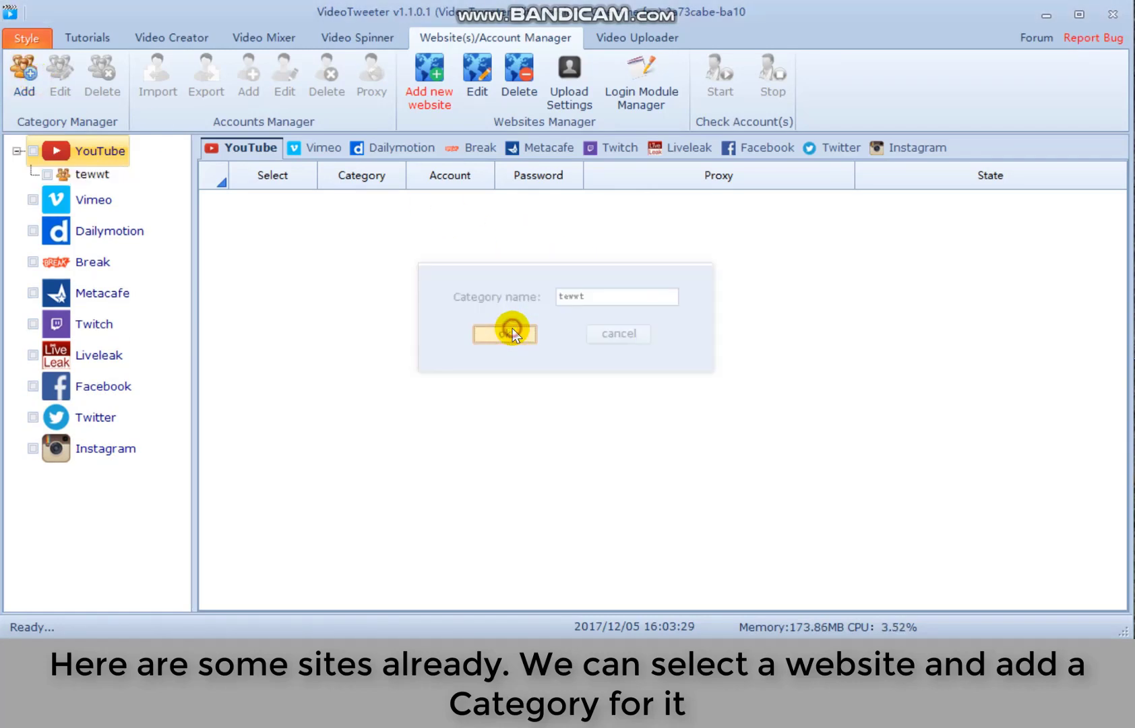
left_click(94, 178)
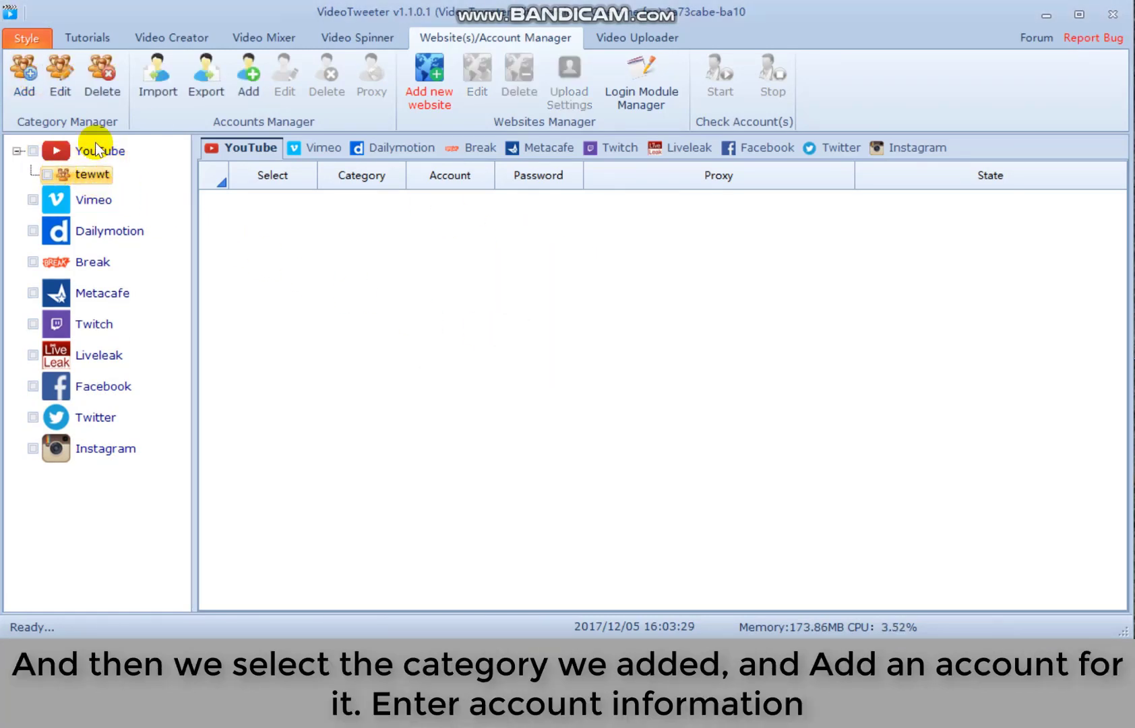
- Add an account with its username and password to tewwt, then tick it for use
left_click(248, 76)
left_click(574, 241)
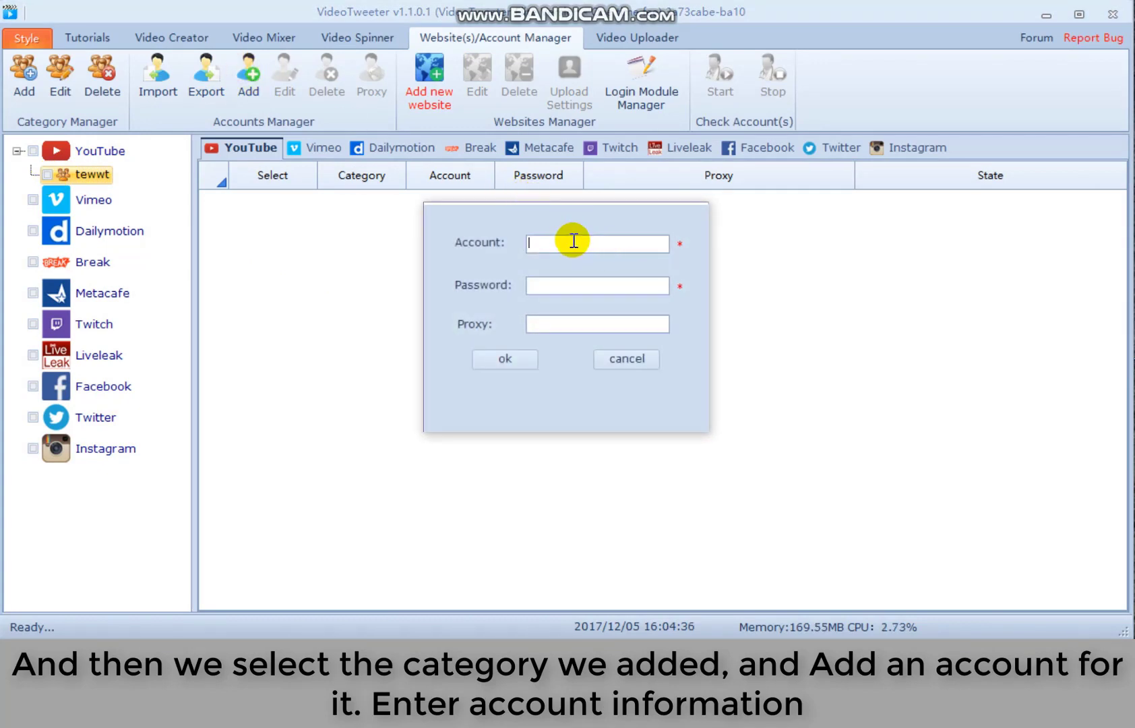
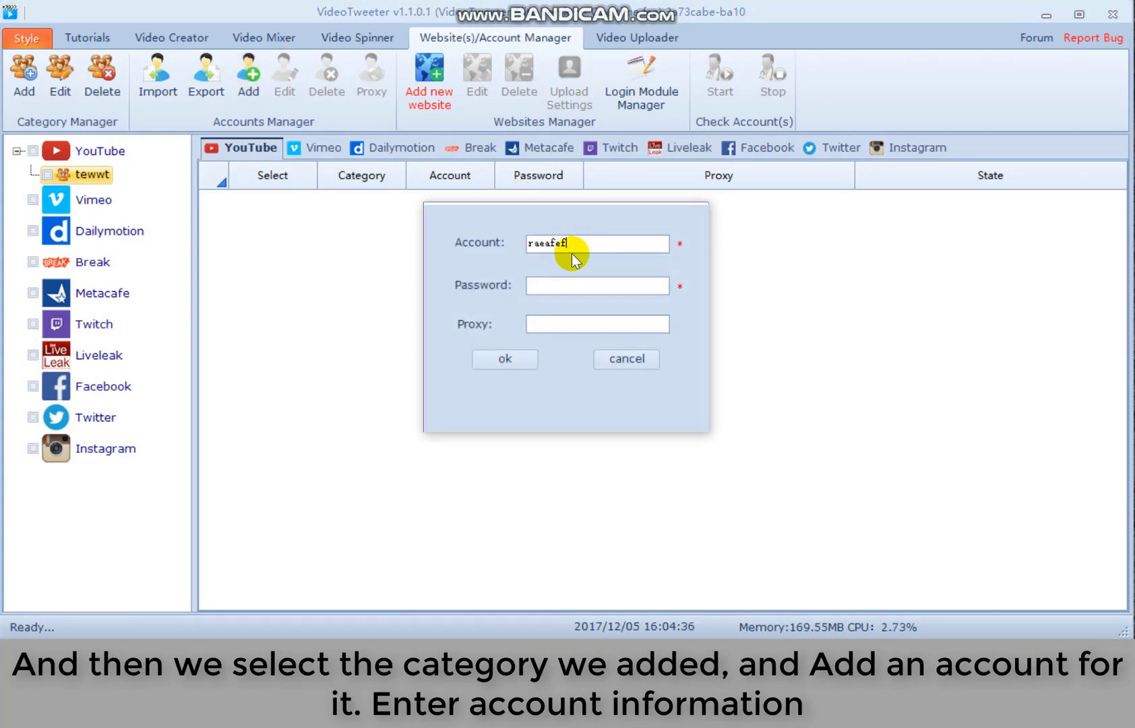
left_click(566, 283)
left_click(507, 357)
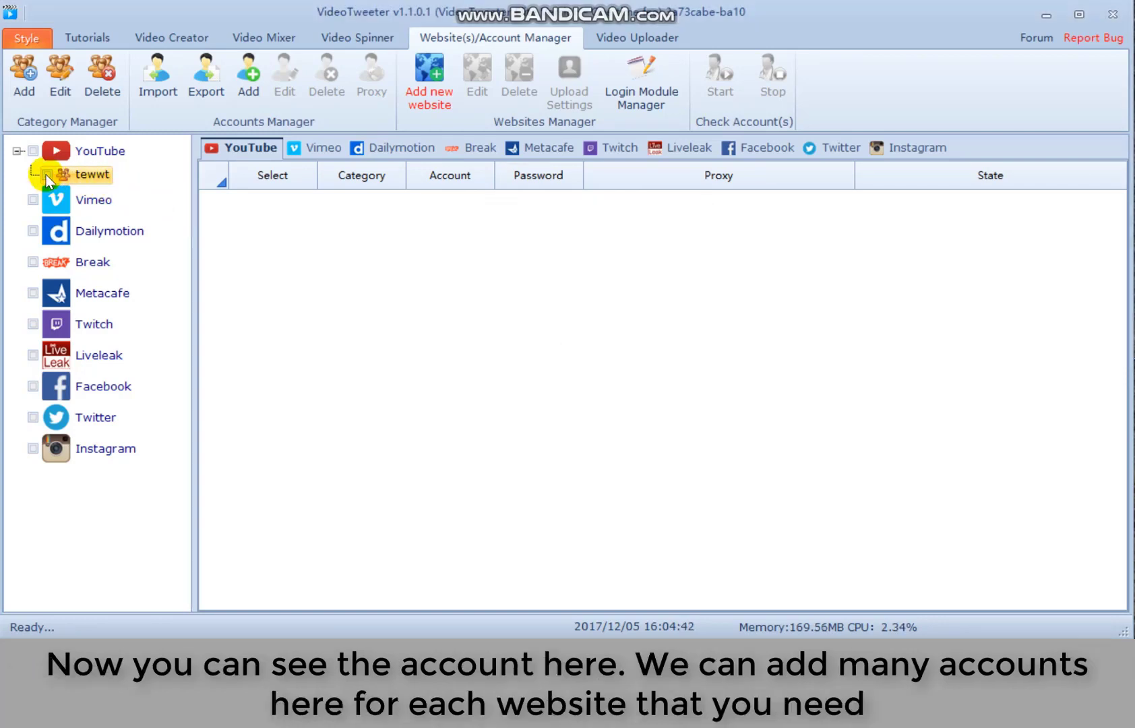
left_click(45, 175)
left_click(237, 200)
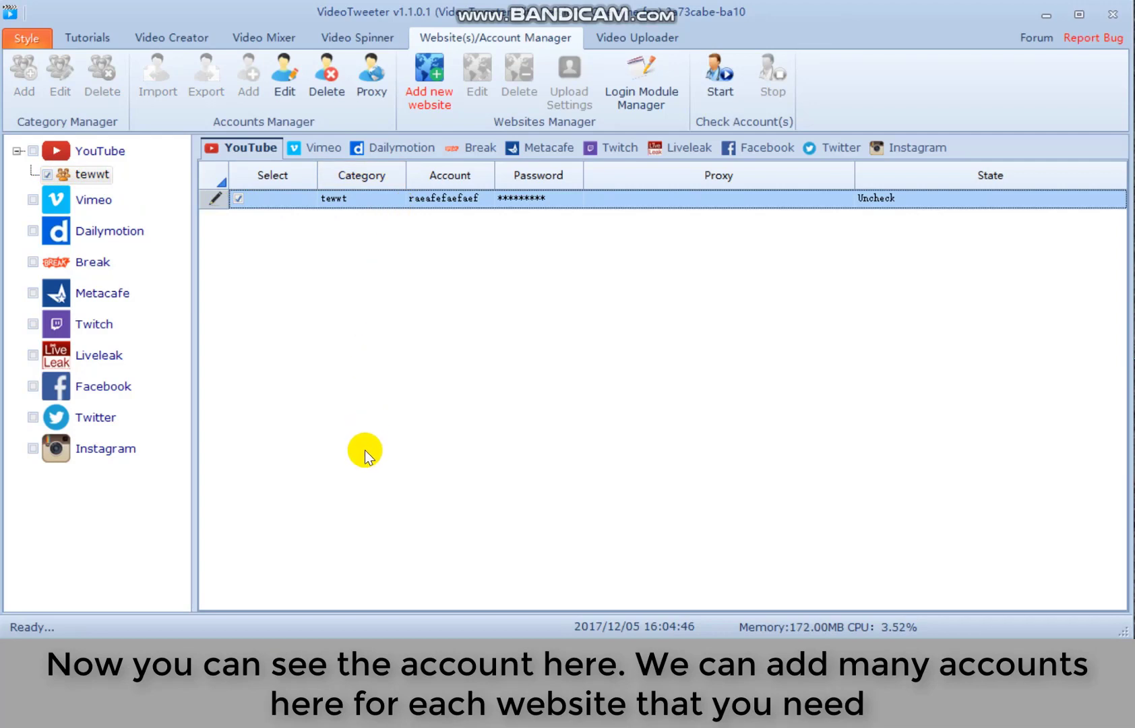
- Browse the other supported websites, glance at Video Uploader, and return to Account Manager
left_click(117, 238)
left_click(94, 201)
left_click(92, 260)
left_click(95, 293)
left_click(87, 357)
left_click(92, 417)
left_click(94, 293)
left_click(93, 200)
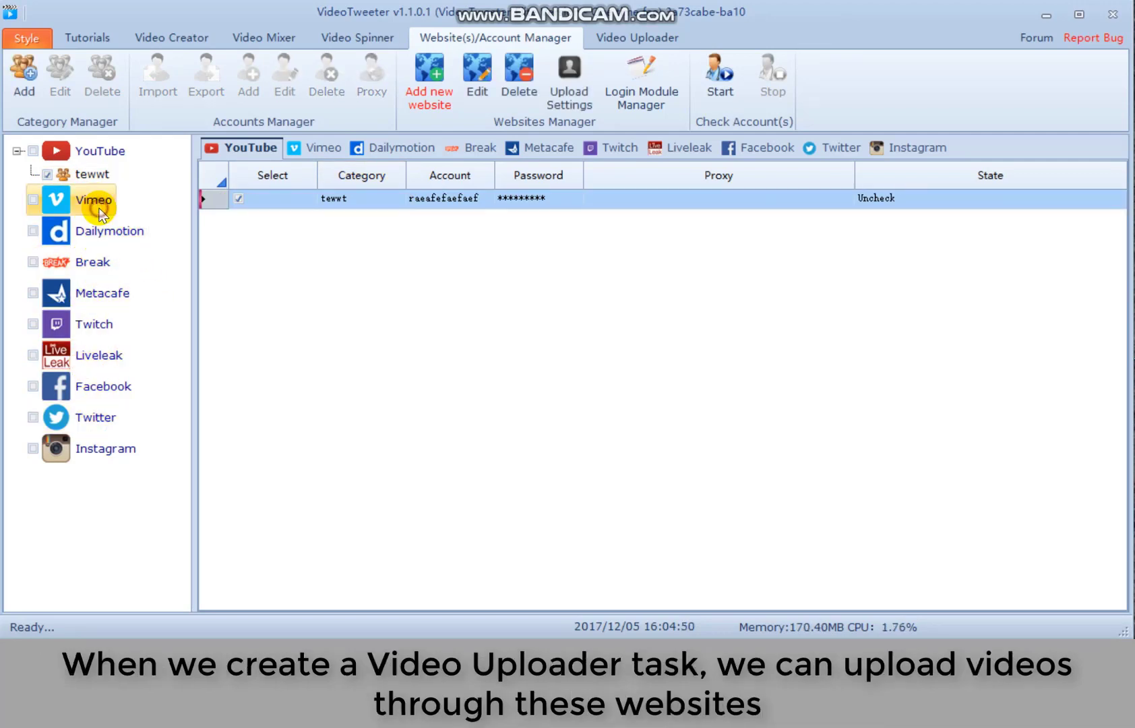
left_click(652, 36)
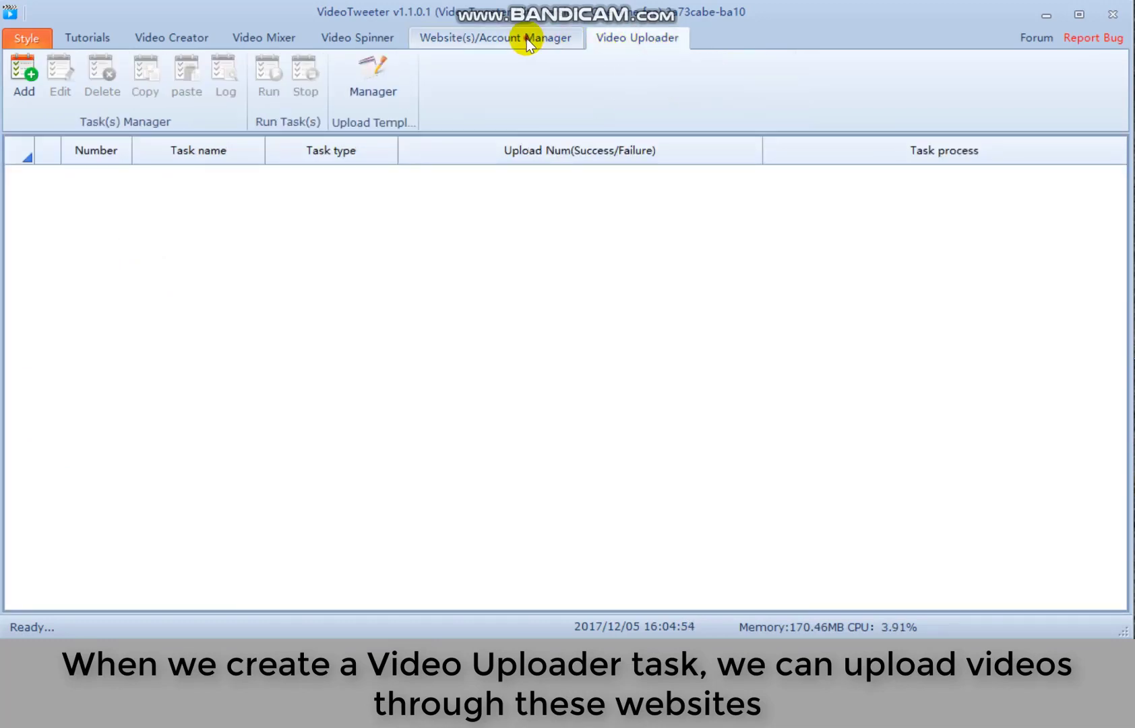
left_click(525, 39)
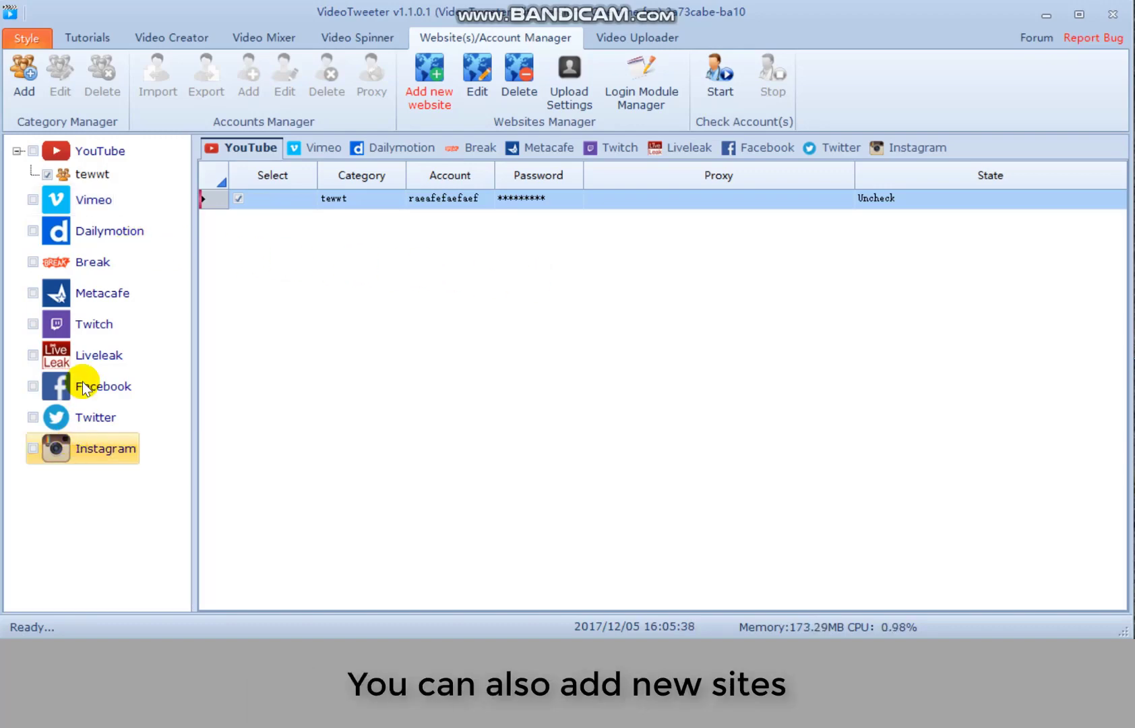
left_click(425, 82)
mouse_move(521, 18)
left_mouse_down()
mouse_move(516, 33)
mouse_move(523, 21)
left_mouse_up()
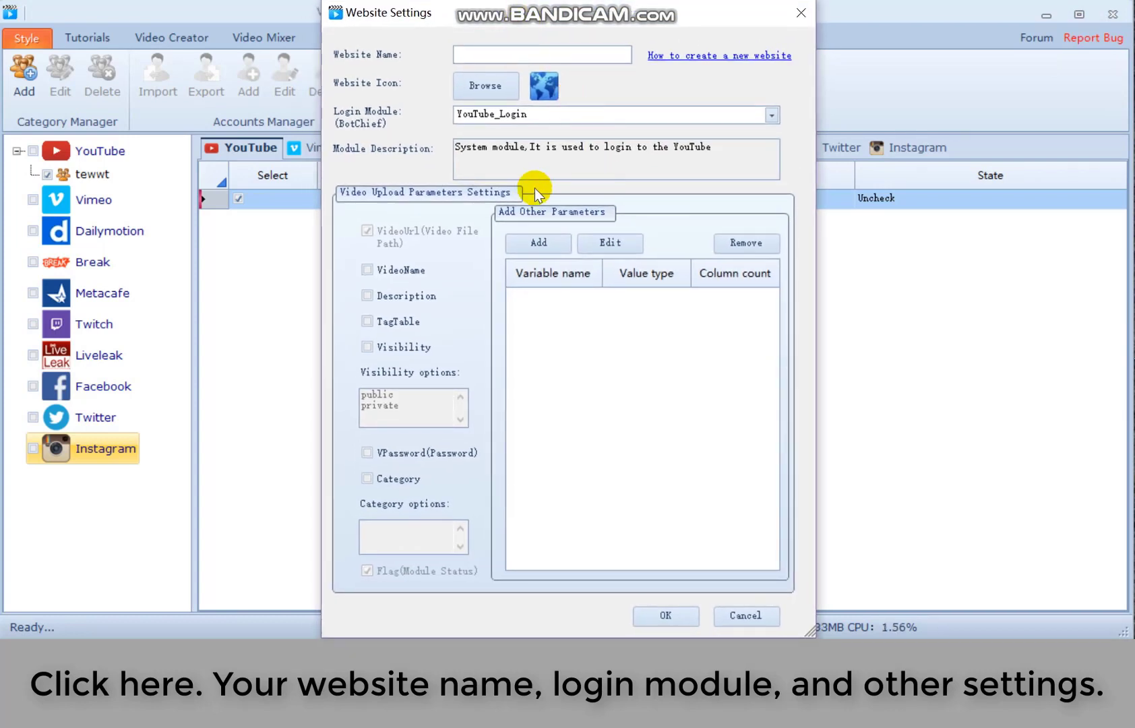
left_click(578, 112)
left_click(570, 128)
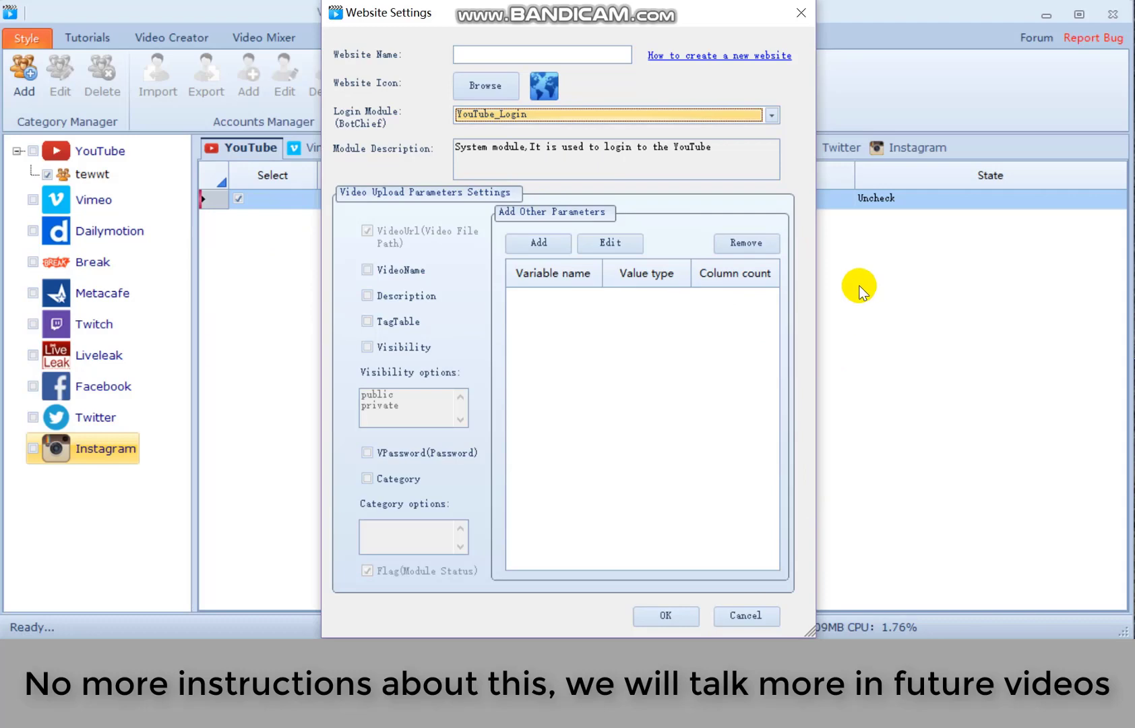
left_click(748, 616)
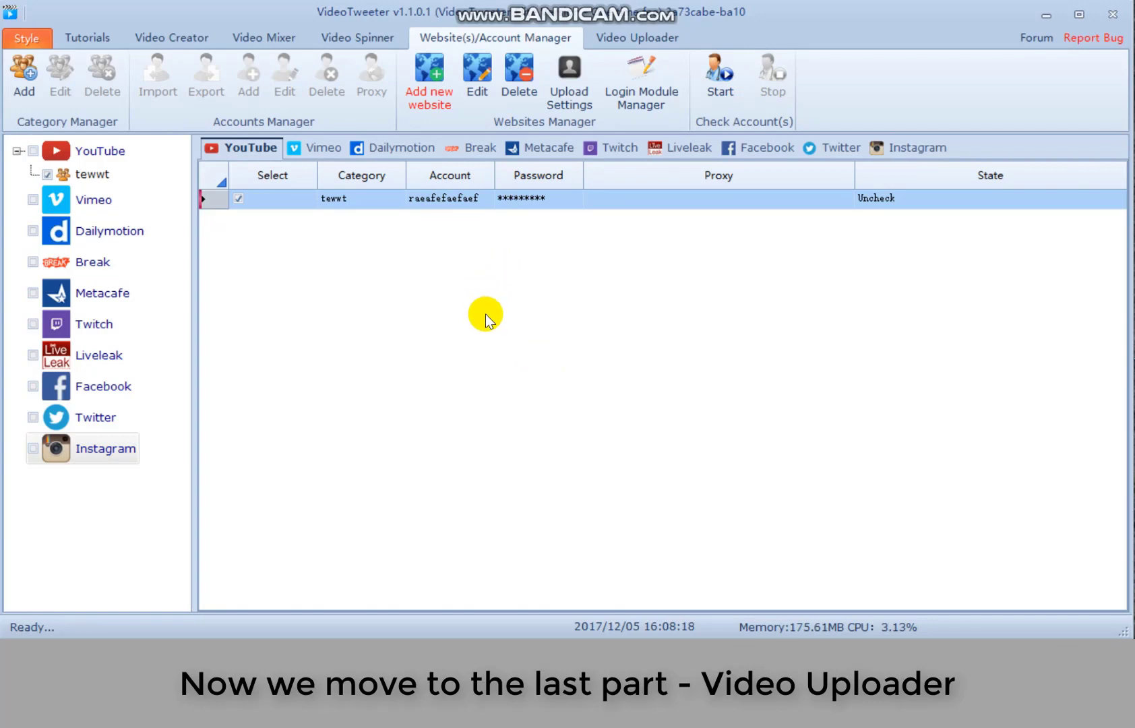
- Create a Video Uploader task named test and view the Videos Add import sources
left_click(638, 38)
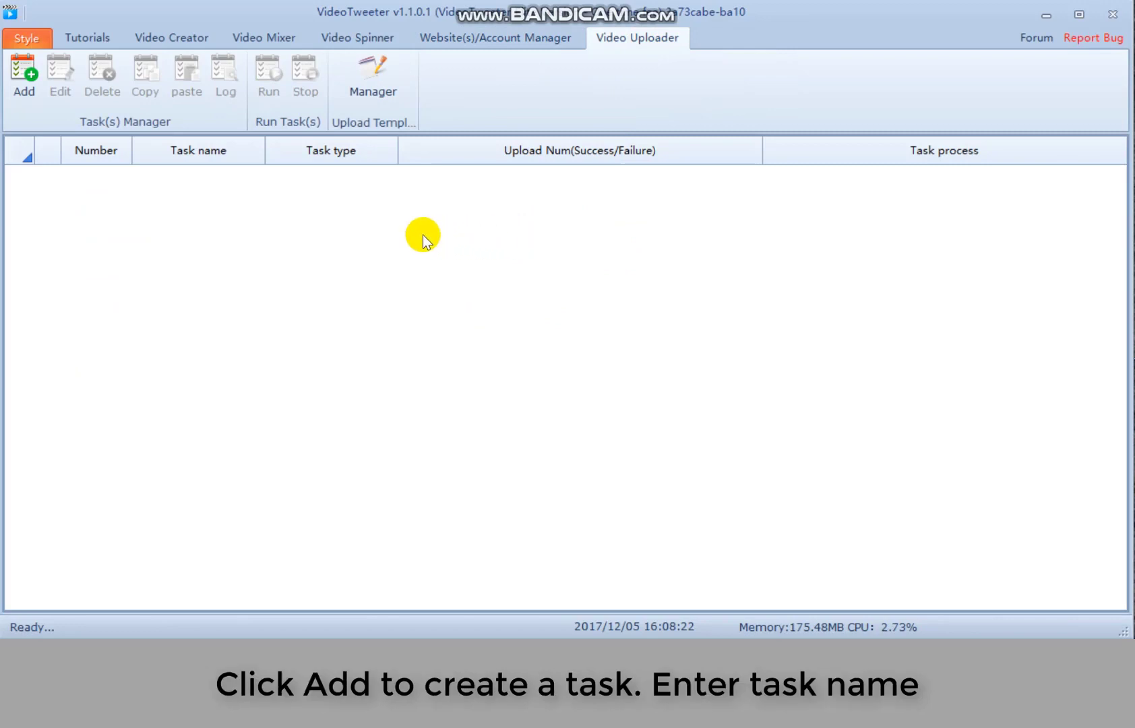
left_click(34, 118)
left_click(422, 74)
type("test")
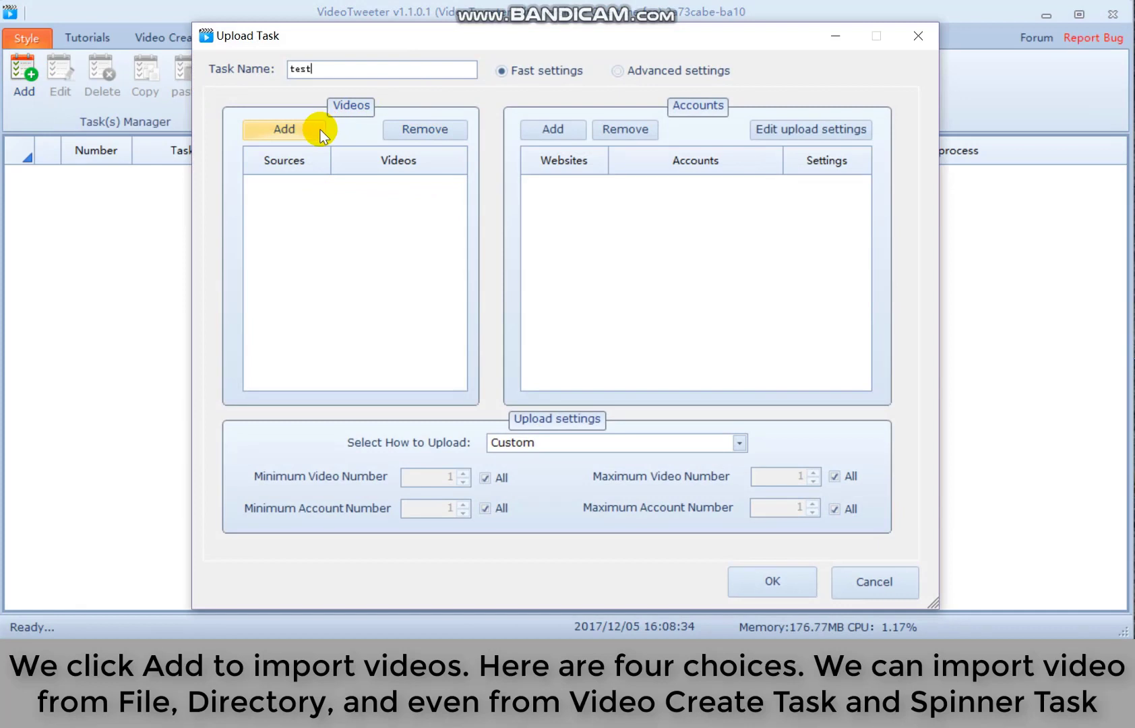
left_click(314, 128)
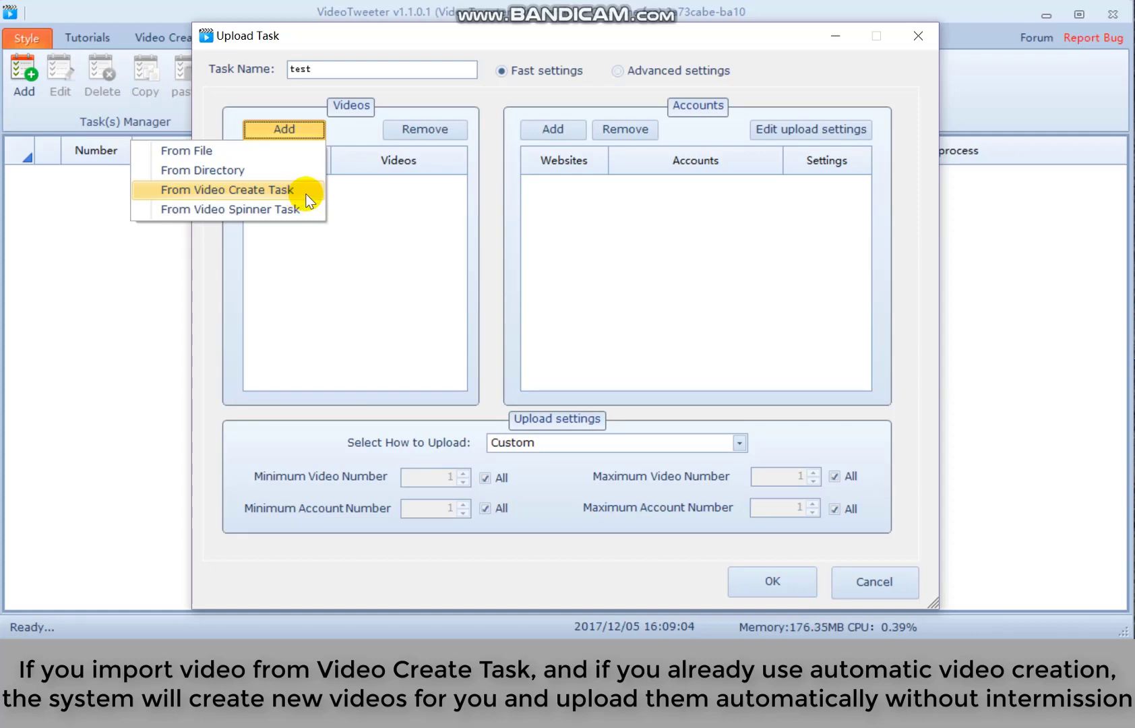
left_click(537, 60)
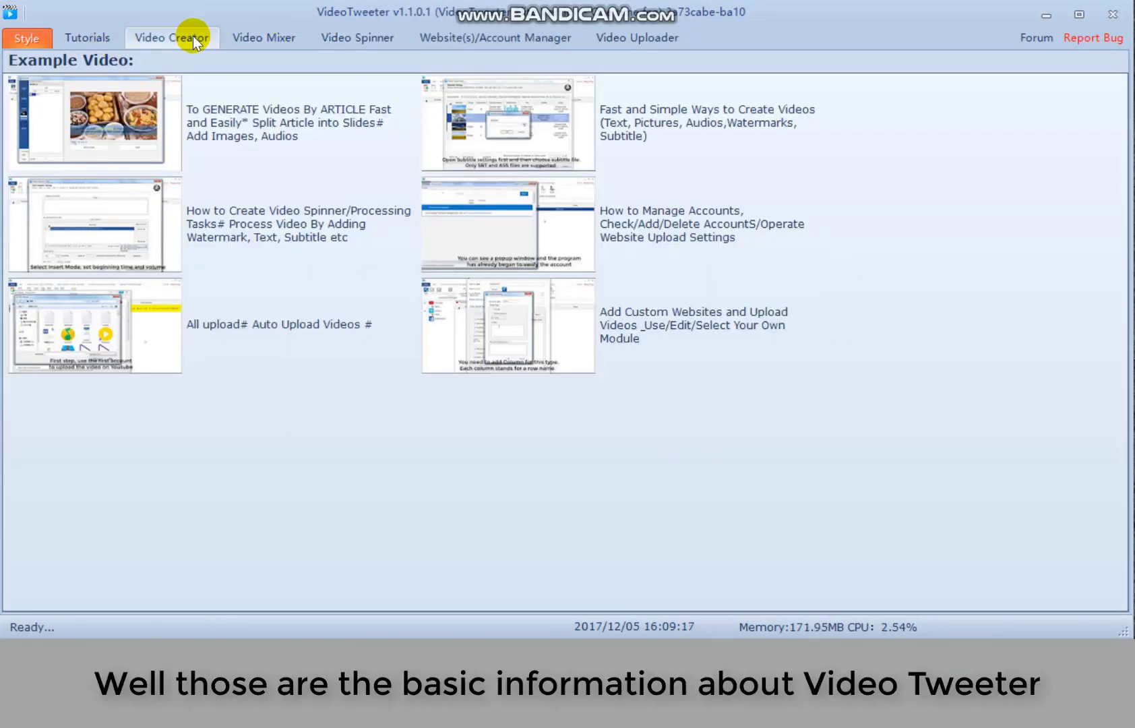
- Visit the Video Creator, Account Manager and Video Spinner sections, ending on the empty Video Uploader list
left_click(192, 36)
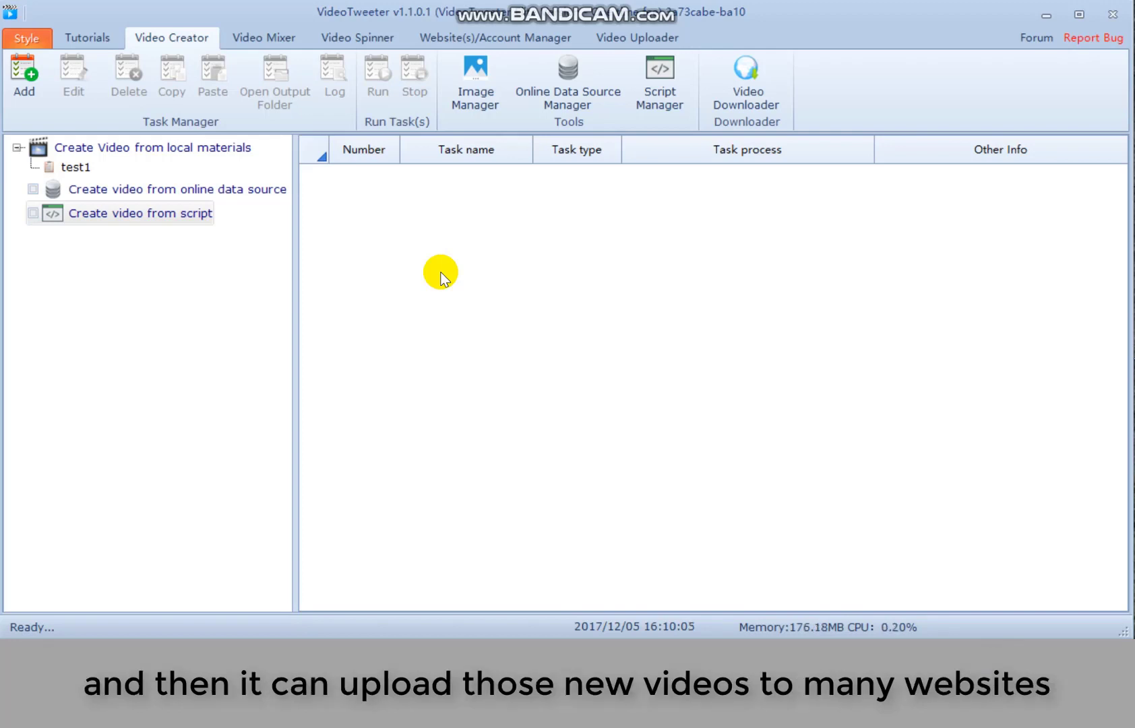
left_click(474, 38)
left_click(375, 35)
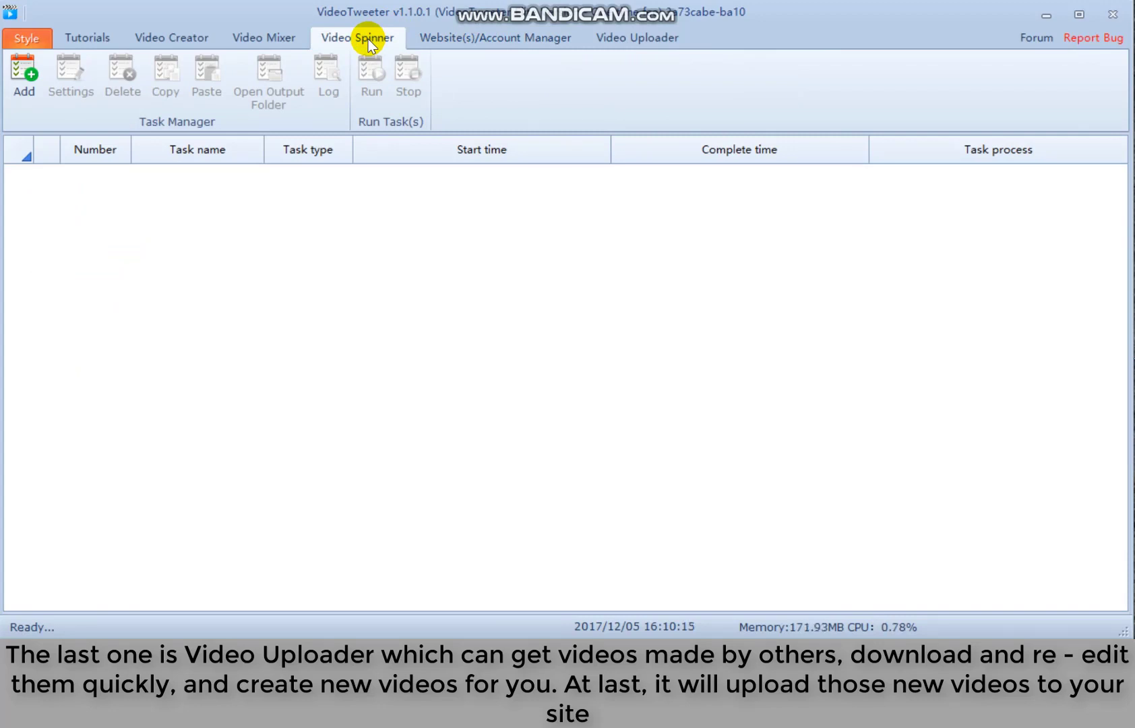
left_click(495, 37)
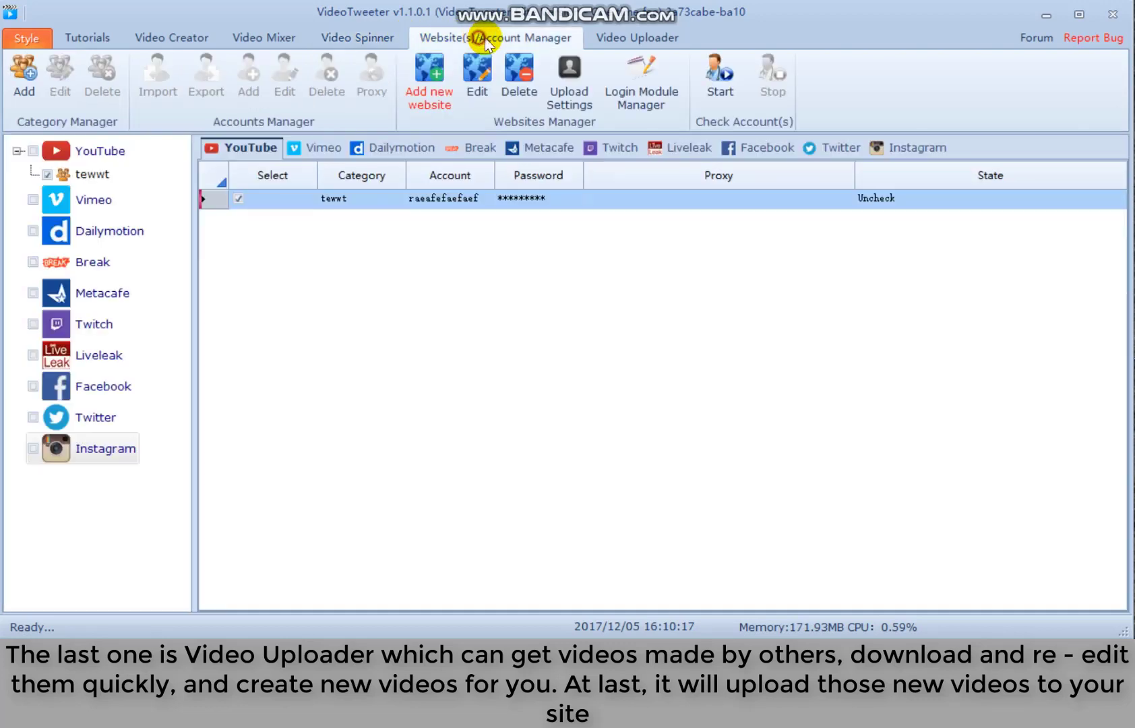
left_click(621, 38)
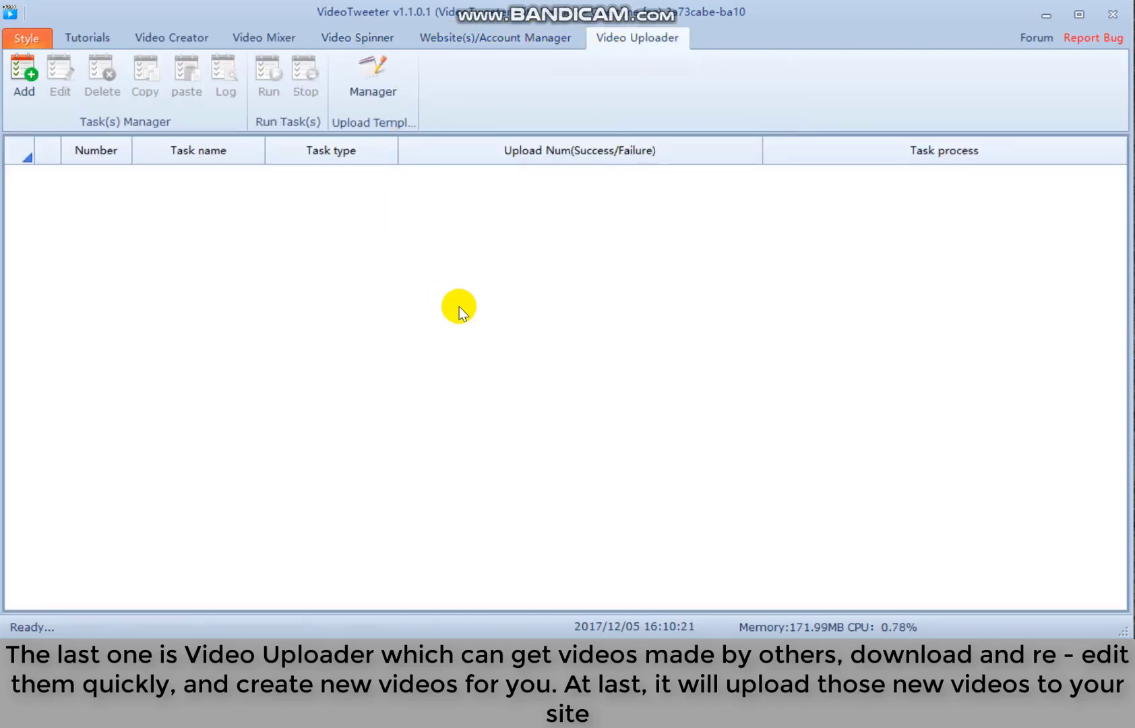